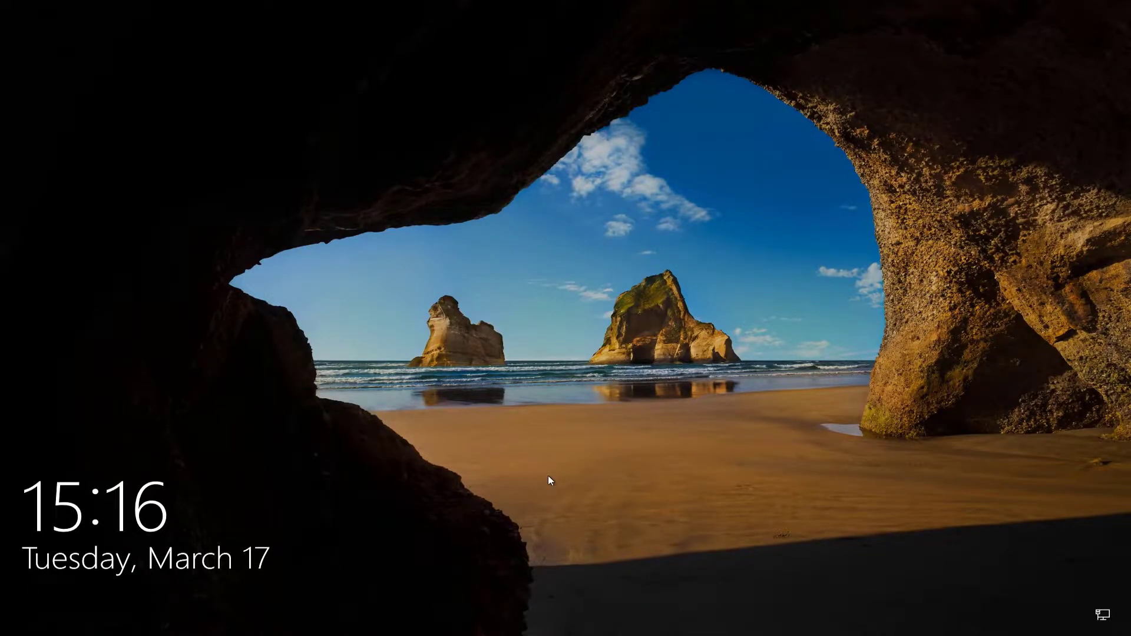
# Sign in to Windows by entering the account password on the lock screen.
pyautogui.click(496, 459)
pyautogui.write('••••••••••')
pyautogui.press('Return')
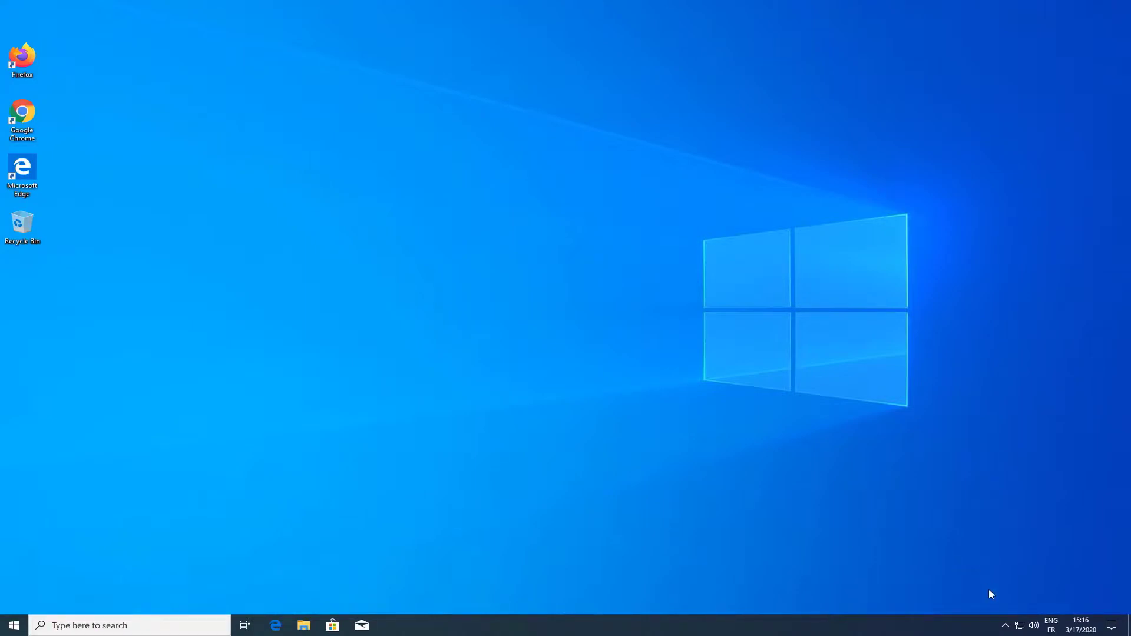
# Open the DigitalPersona Console's Credential Manager from the system tray.
pyautogui.click(1005, 625)
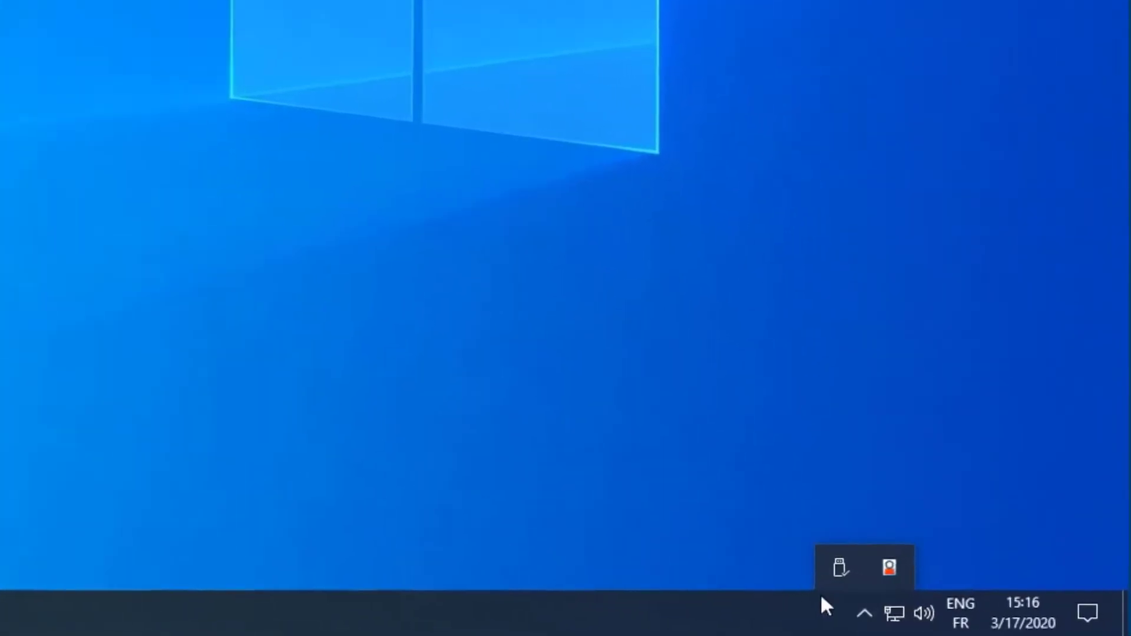
pyautogui.rightClick(890, 567)
pyautogui.click(780, 469)
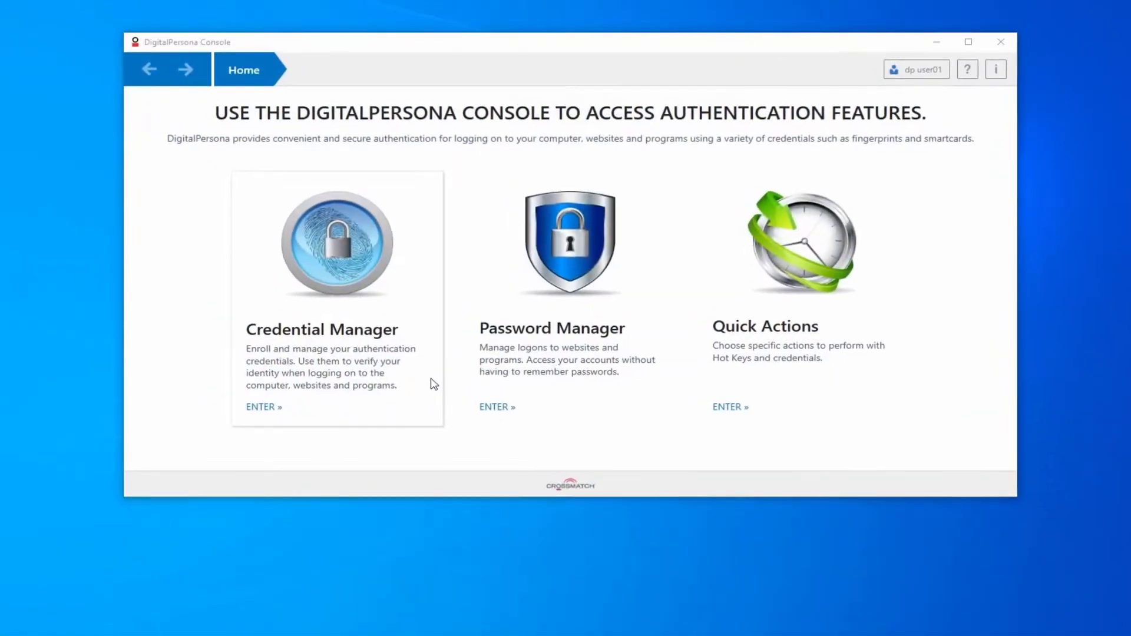
pyautogui.click(343, 346)
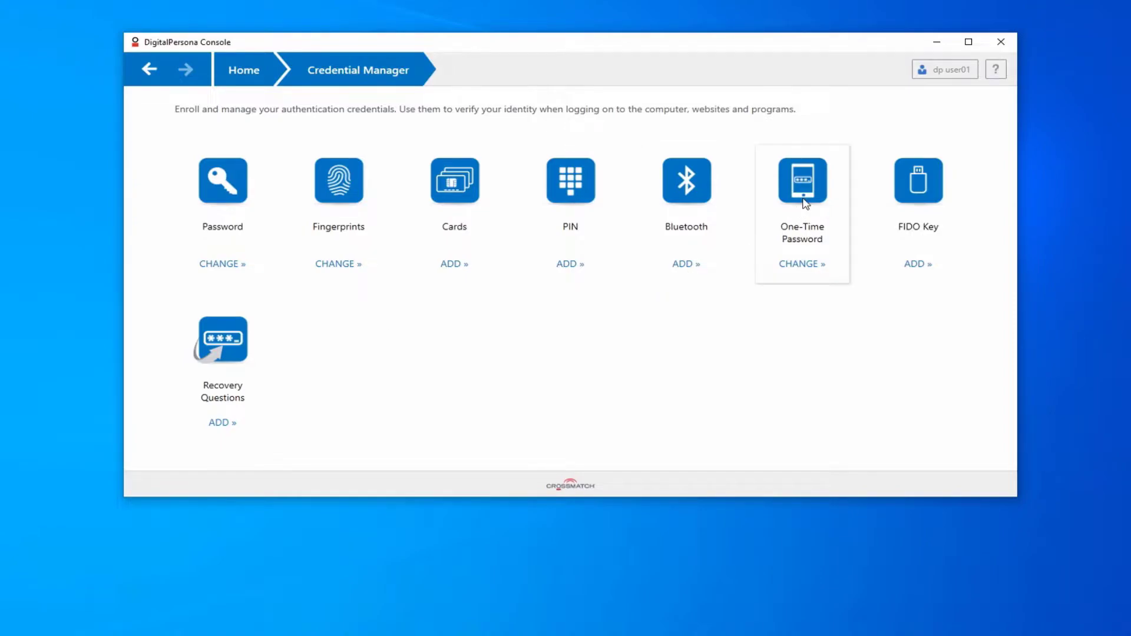
# Start changing the One-Time Password credential, verifying identity with the account password and agreeing to delete the existing one.
pyautogui.click(799, 198)
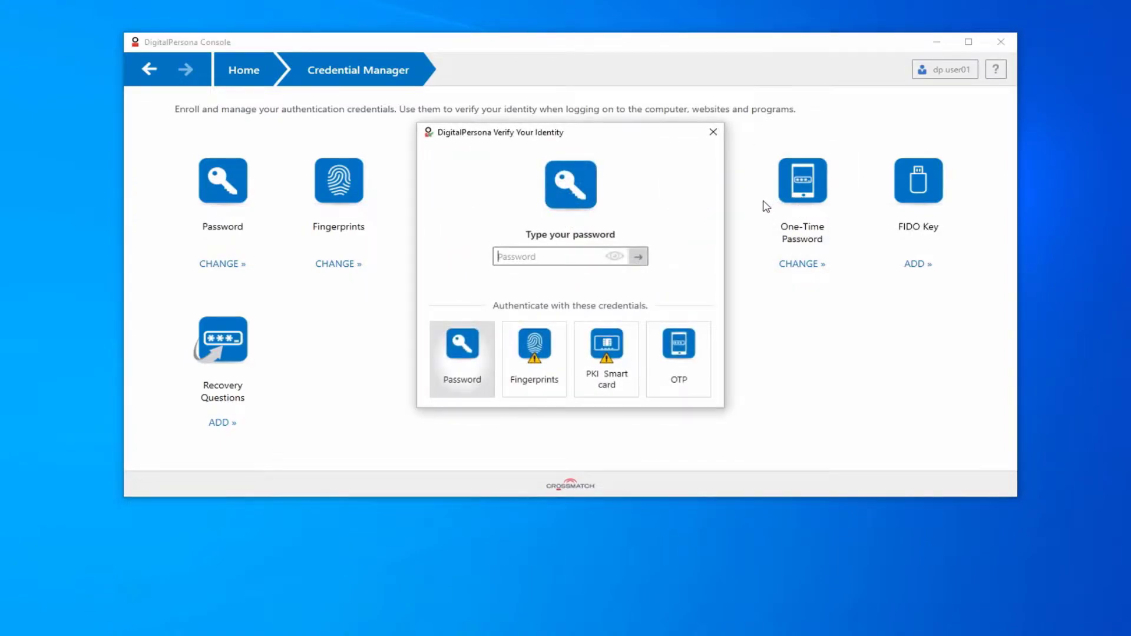
pyautogui.write('******')
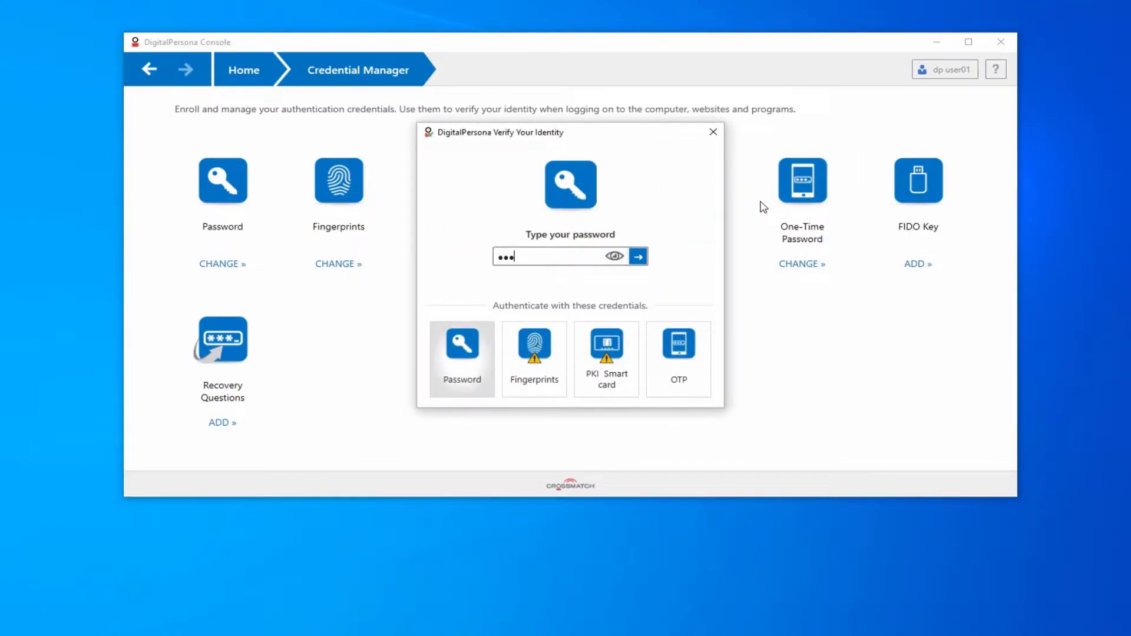
pyautogui.write('****')
pyautogui.press('Return')
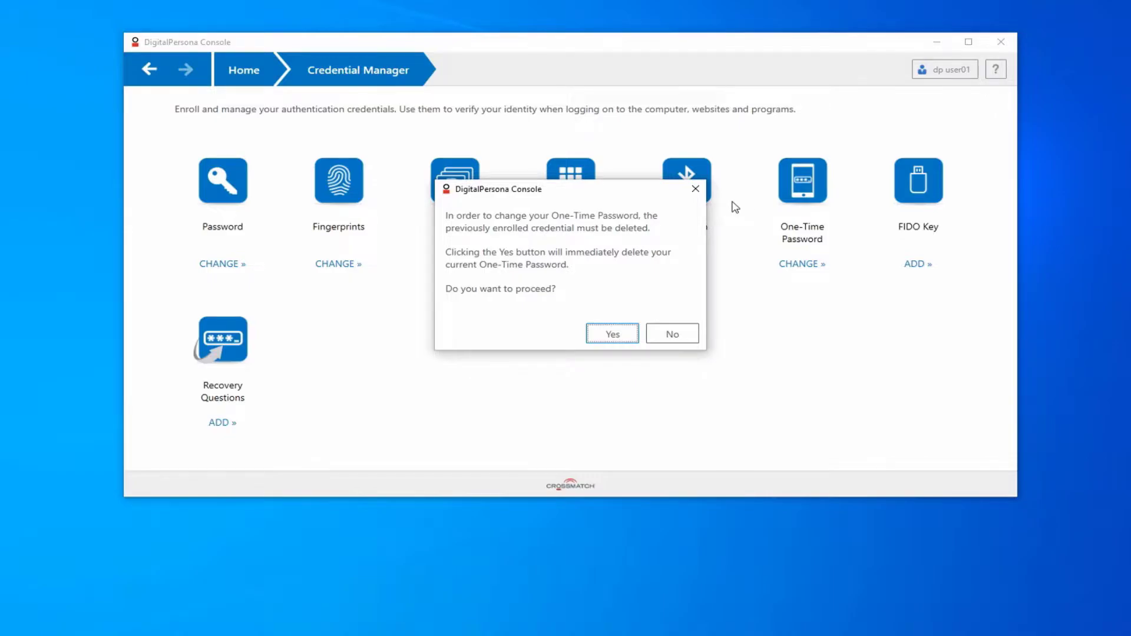
pyautogui.click(595, 334)
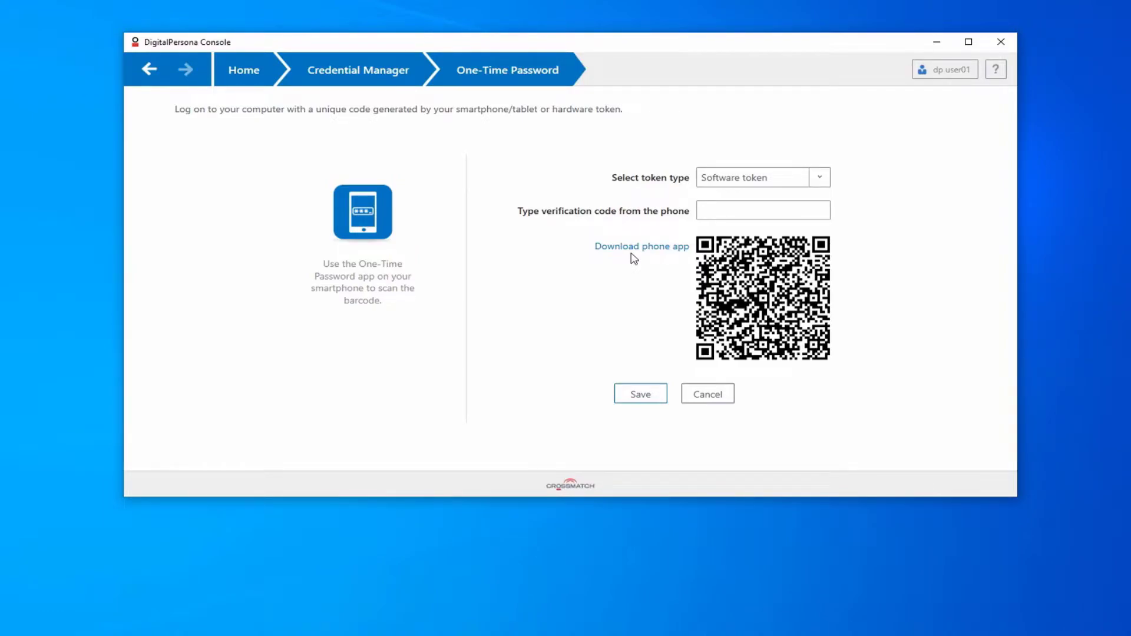
# Enroll the software token by entering the verification code from the phone app and saving.
pyautogui.click(759, 207)
pyautogui.write('50830')
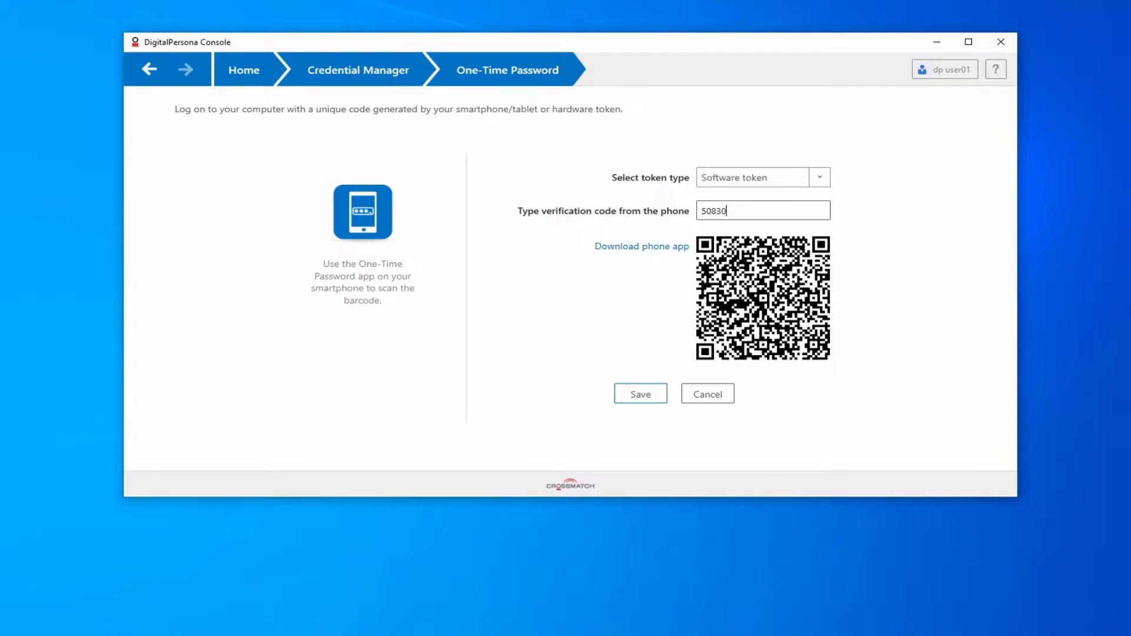
pyautogui.write('2')
pyautogui.click(646, 395)
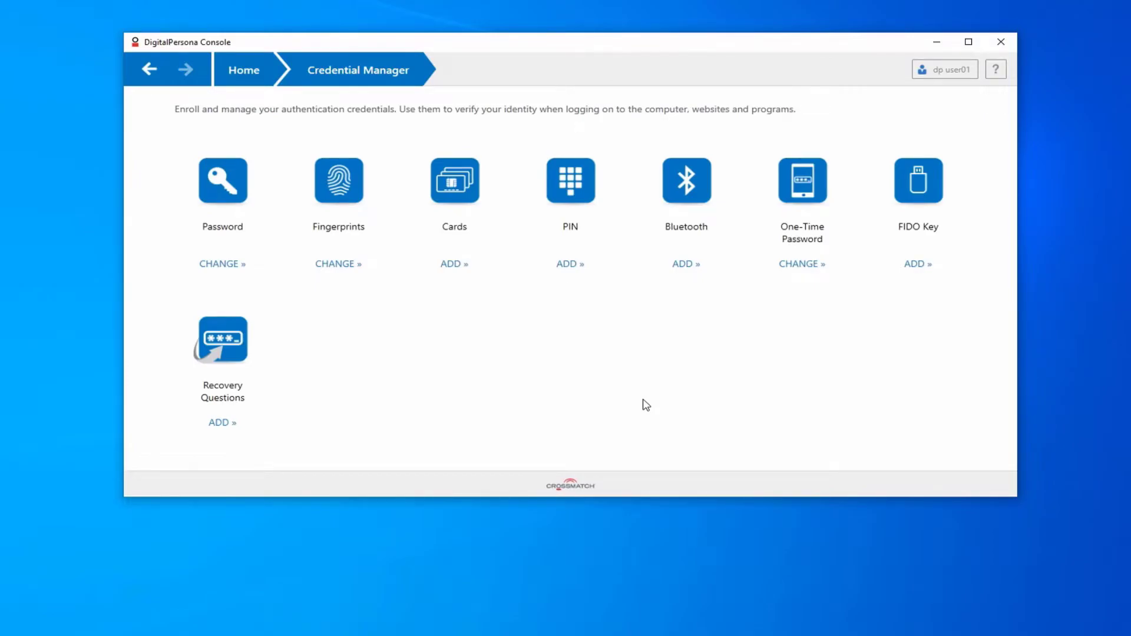
# Close the DigitalPersona Console and sign out of Windows.
pyautogui.click(996, 42)
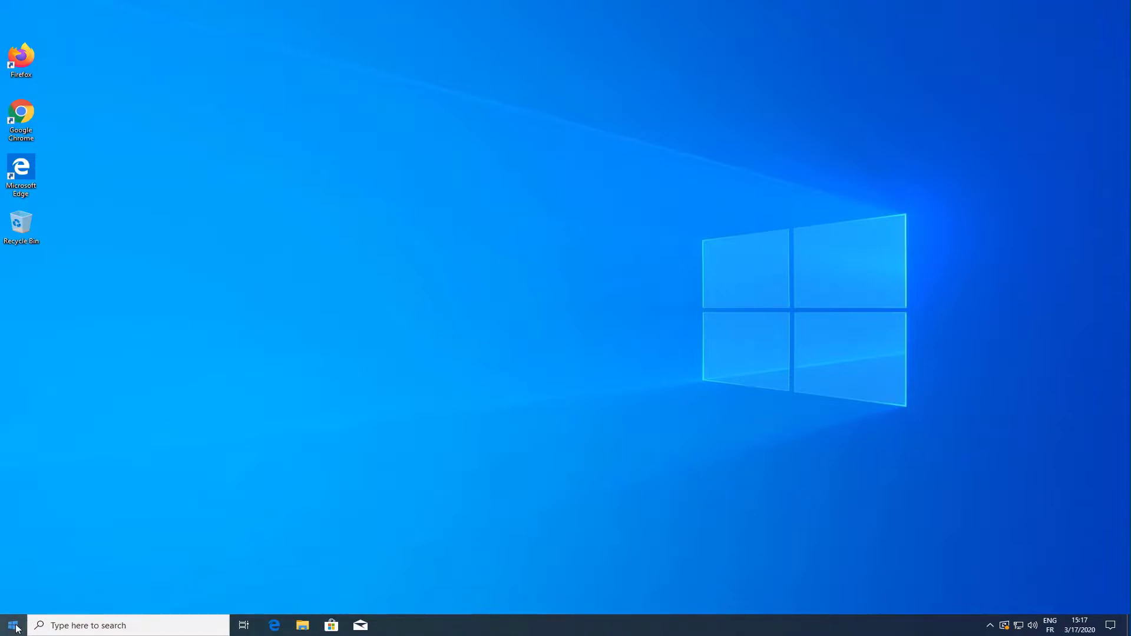
pyautogui.rightClick(13, 625)
pyautogui.moveTo(80, 592)
pyautogui.click(254, 542)
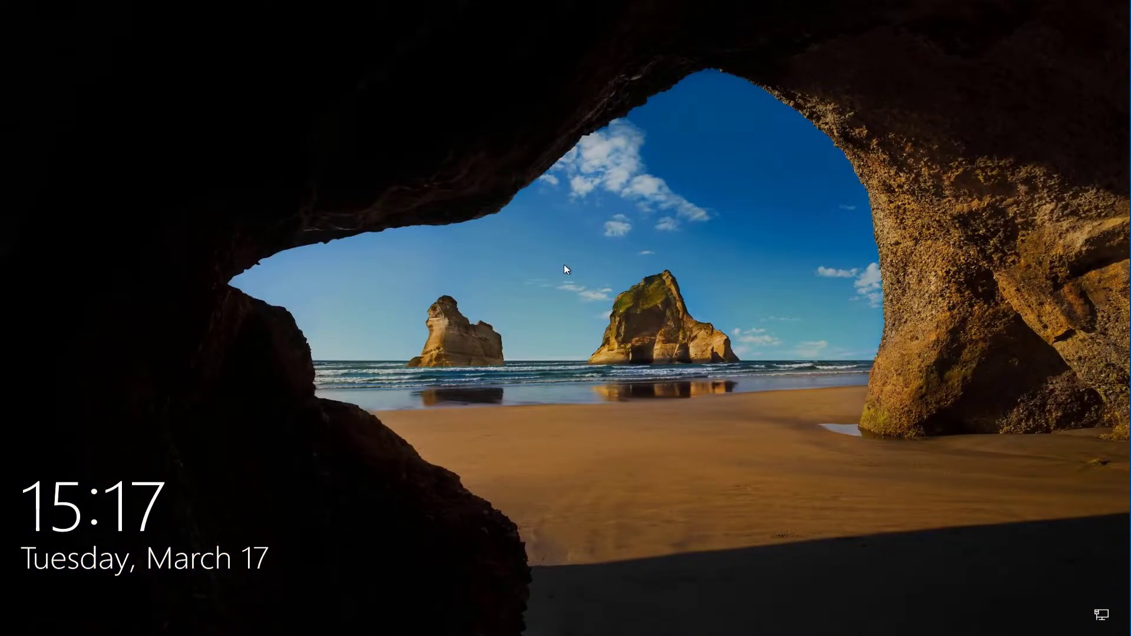
# Sign back in as dp user01 using the one-time password sign-in option and a code from the phone.
pyautogui.click(564, 265)
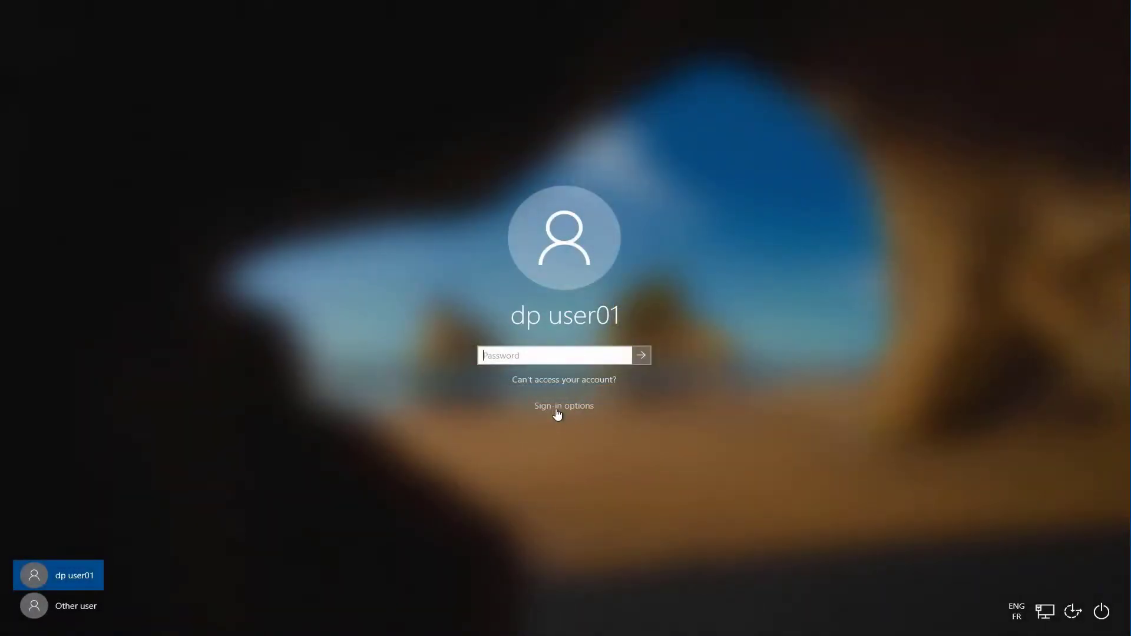
pyautogui.click(558, 412)
pyautogui.click(624, 421)
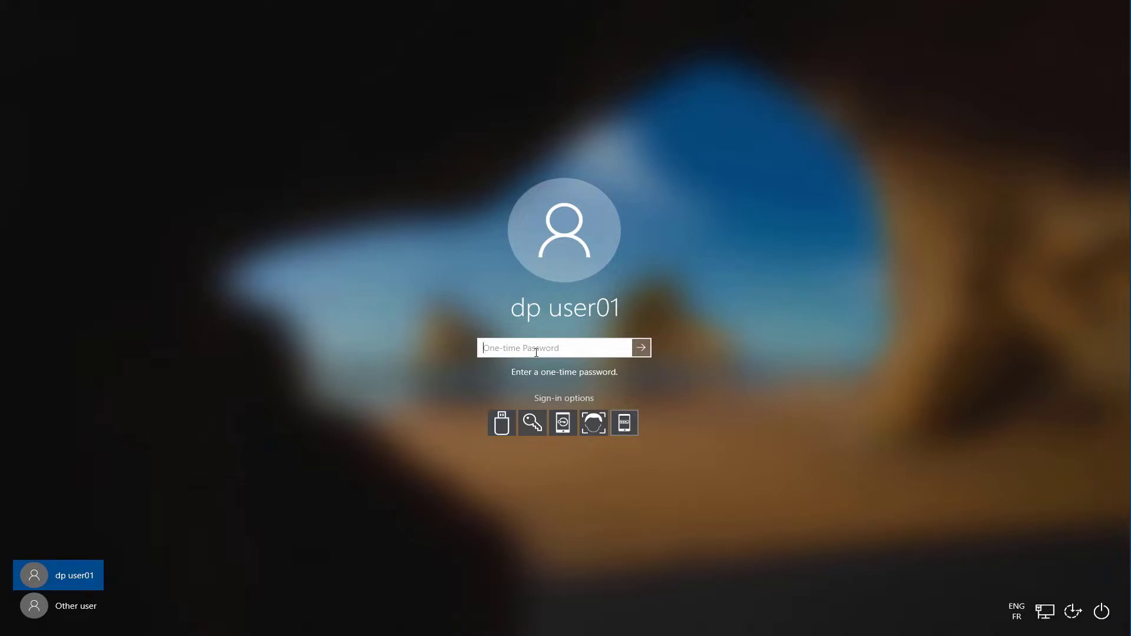
pyautogui.write('660775')
pyautogui.press('Return')
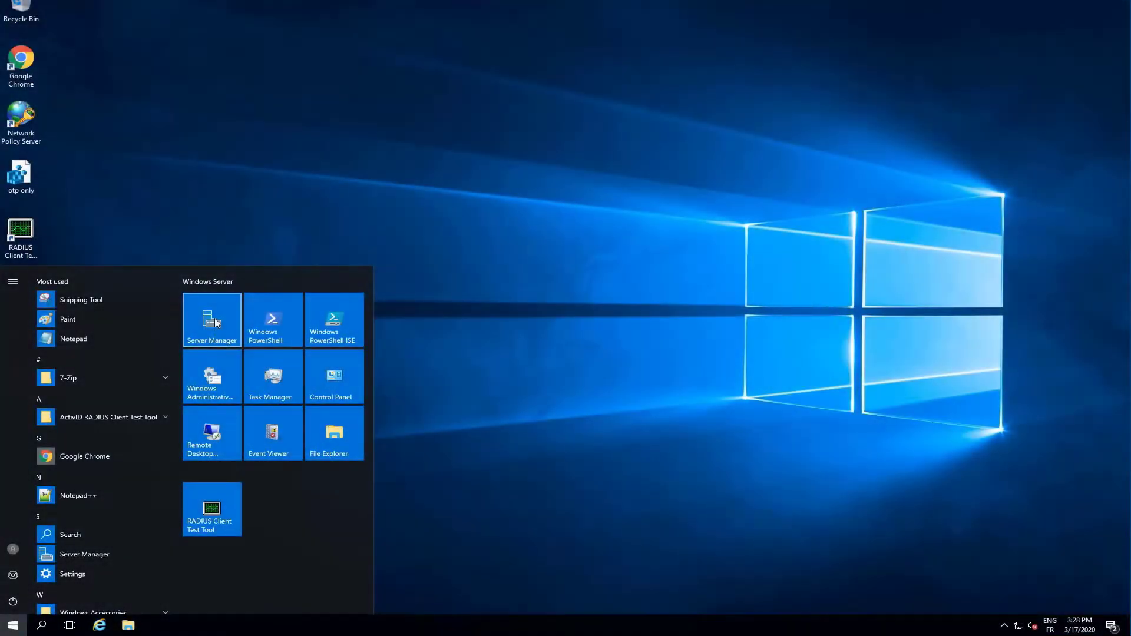
pyautogui.click(214, 318)
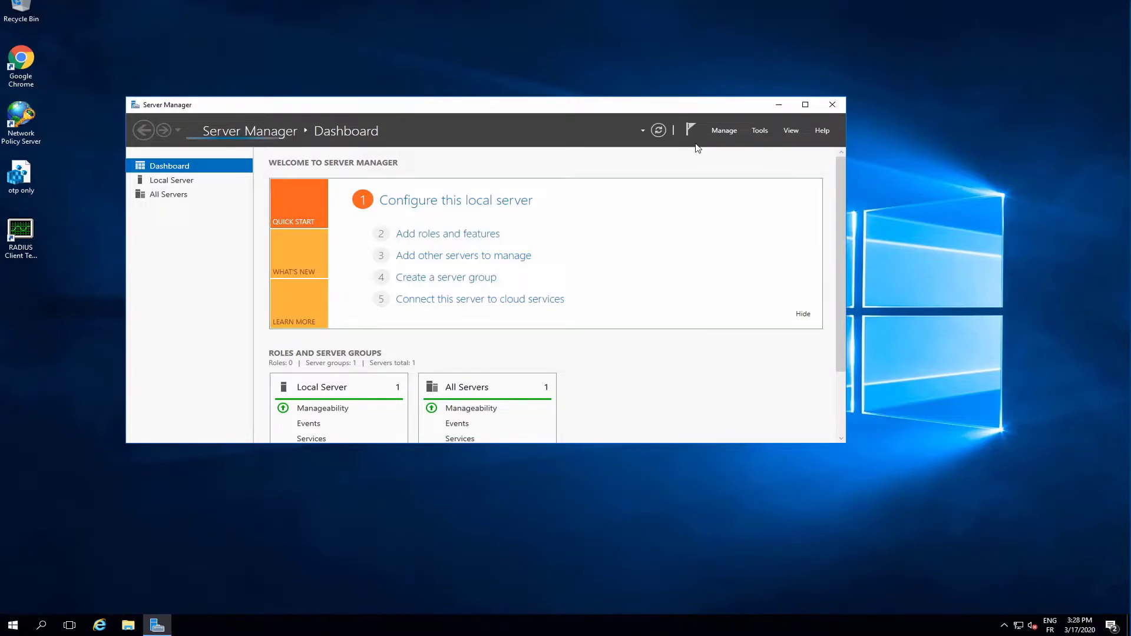
# Open the Add Roles and Features wizard for a role-based installation and select the Network Policy and Access Services role with its management tools.
pyautogui.click(725, 131)
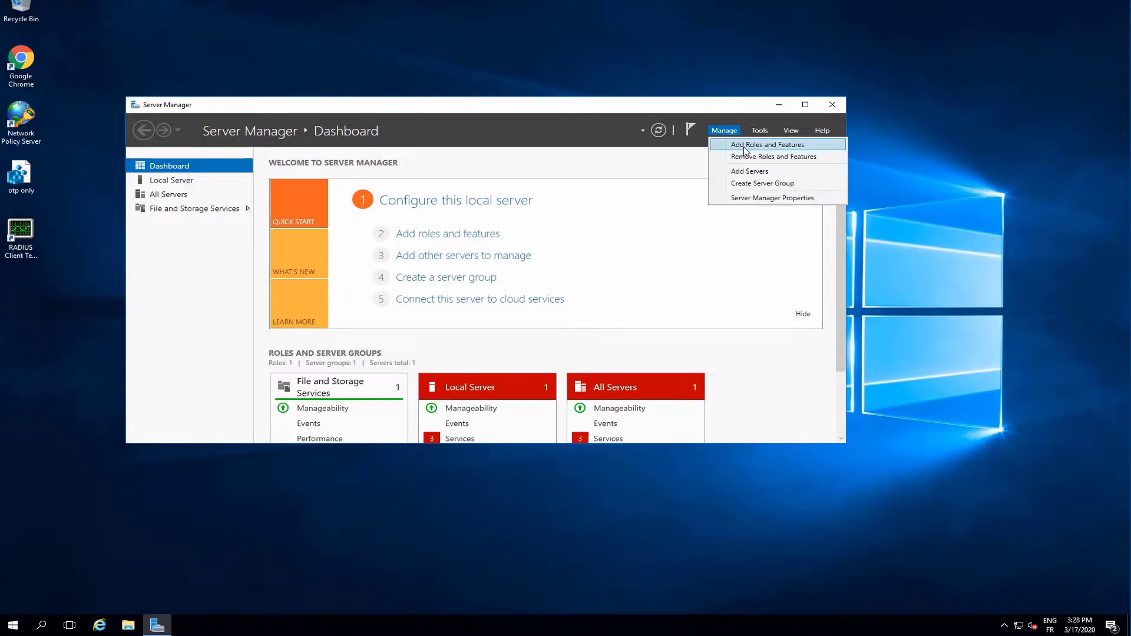
pyautogui.click(745, 145)
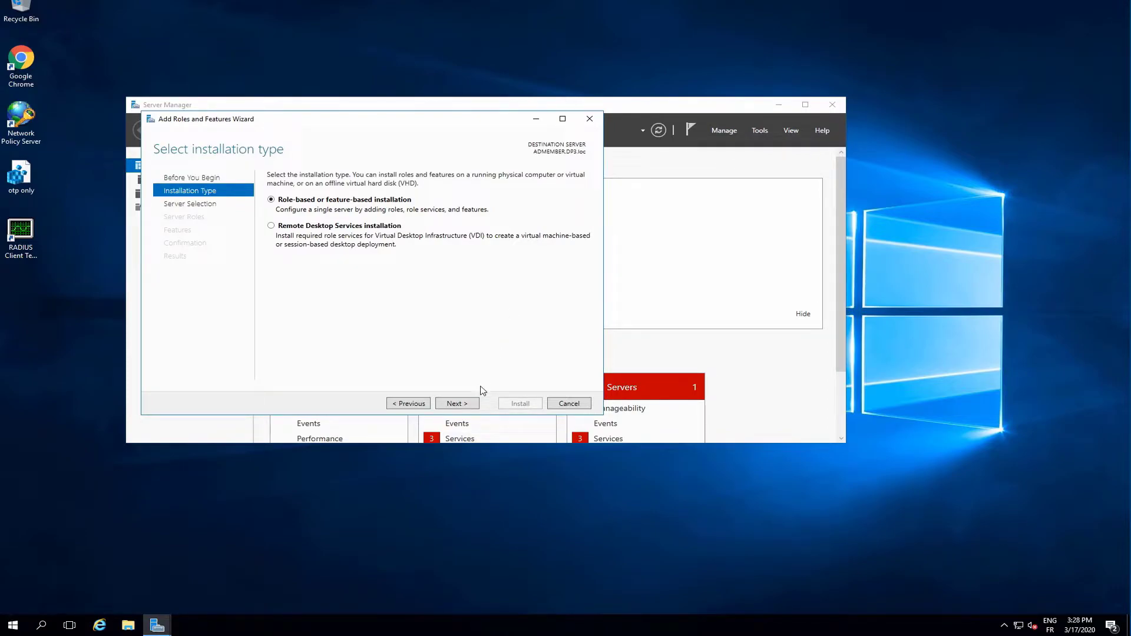
pyautogui.click(465, 406)
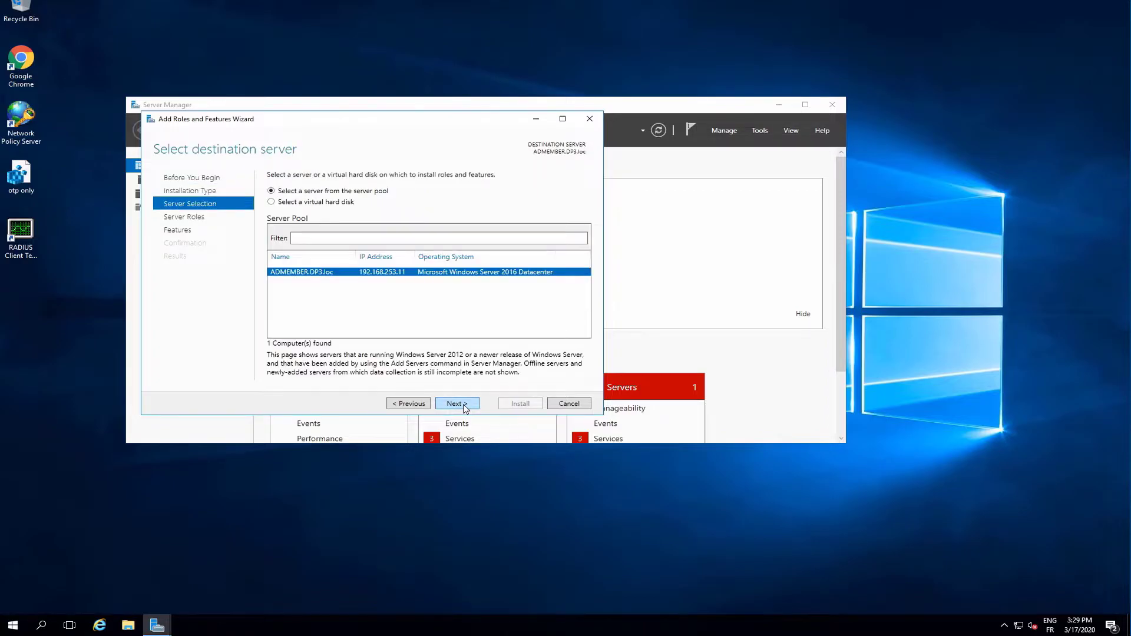
pyautogui.click(465, 406)
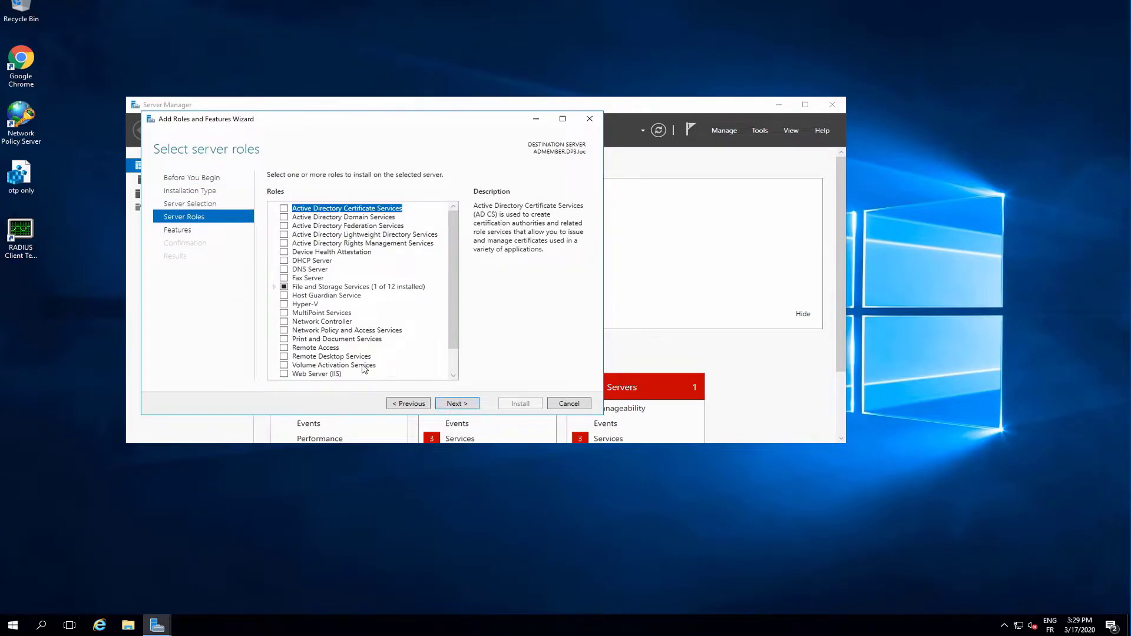
pyautogui.click(284, 331)
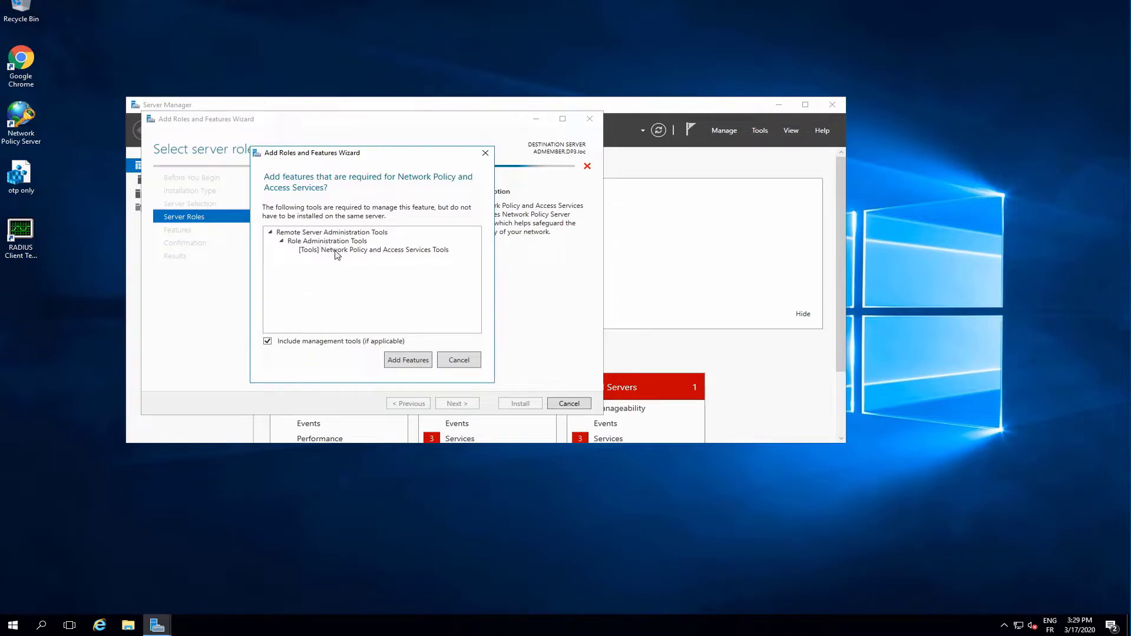
pyautogui.click(408, 361)
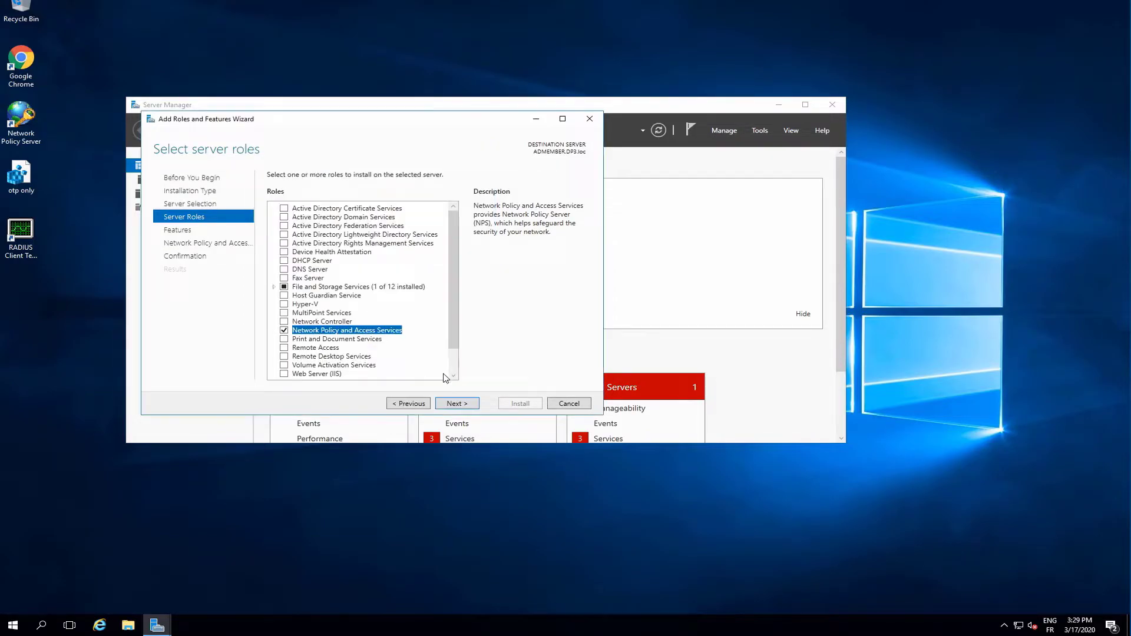
# Advance through the remaining wizard pages, install the Network Policy and Access Services role, and close the wizard.
pyautogui.click(472, 406)
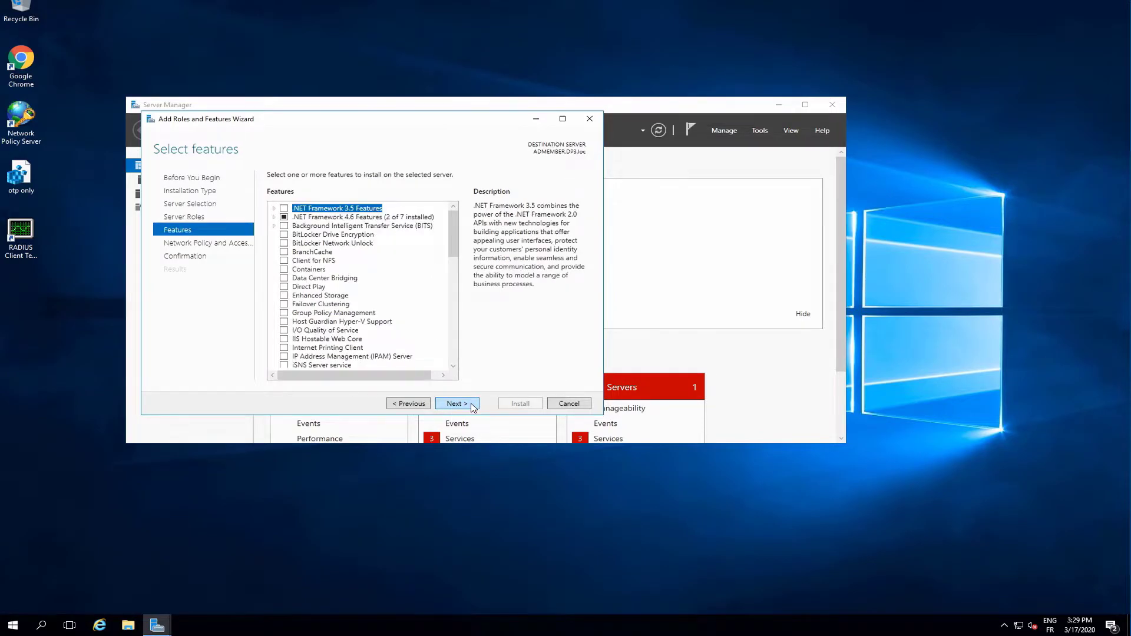
pyautogui.click(471, 405)
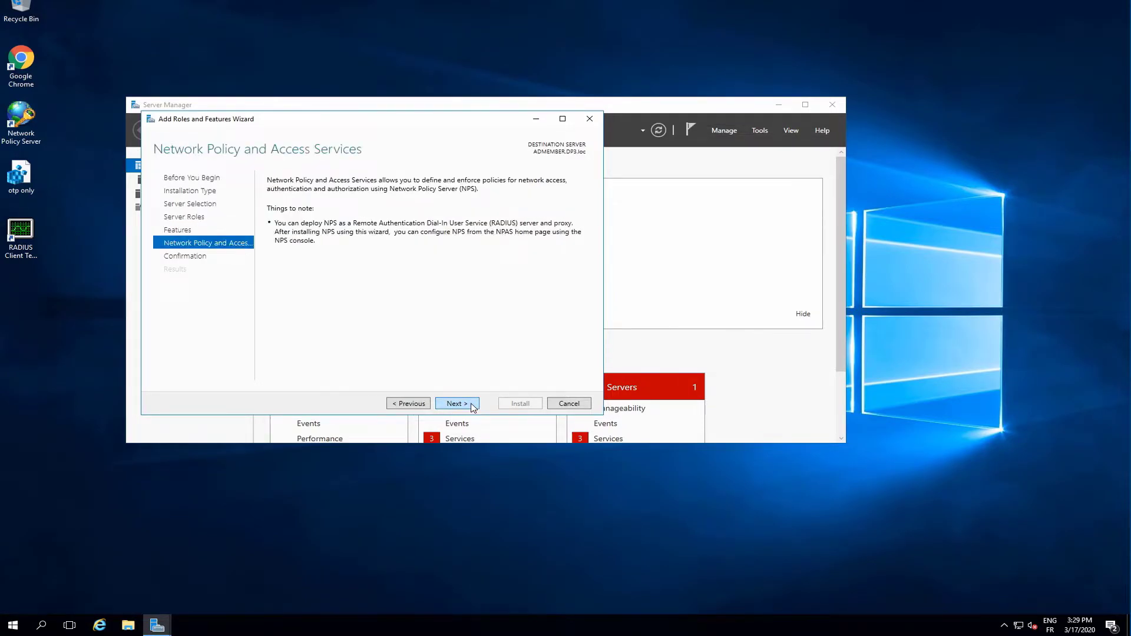
pyautogui.click(471, 405)
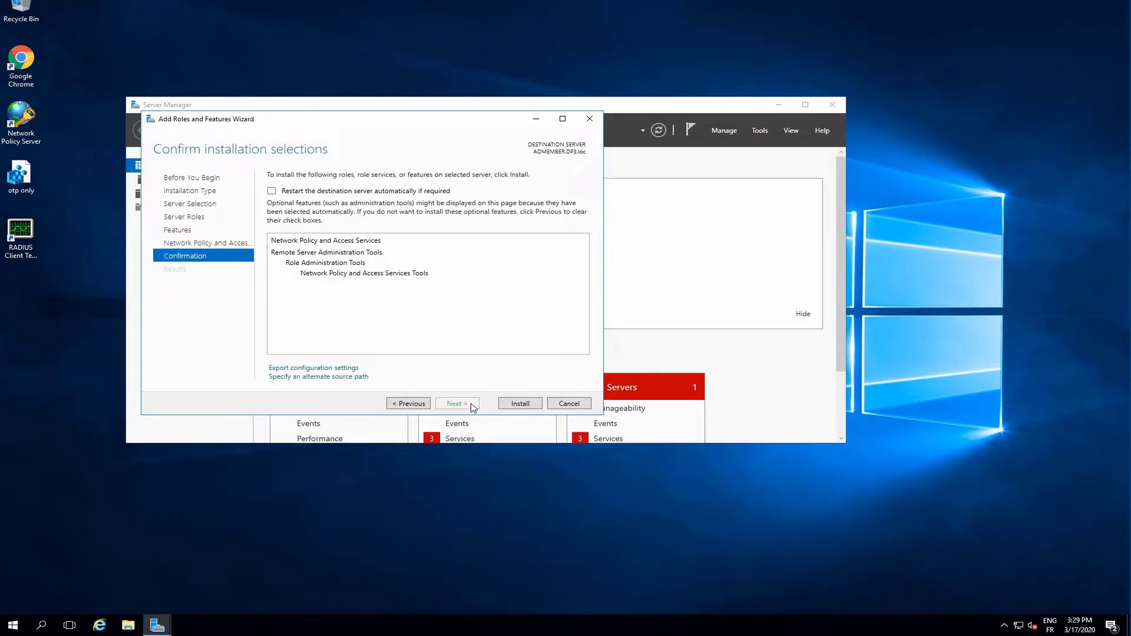
pyautogui.click(519, 406)
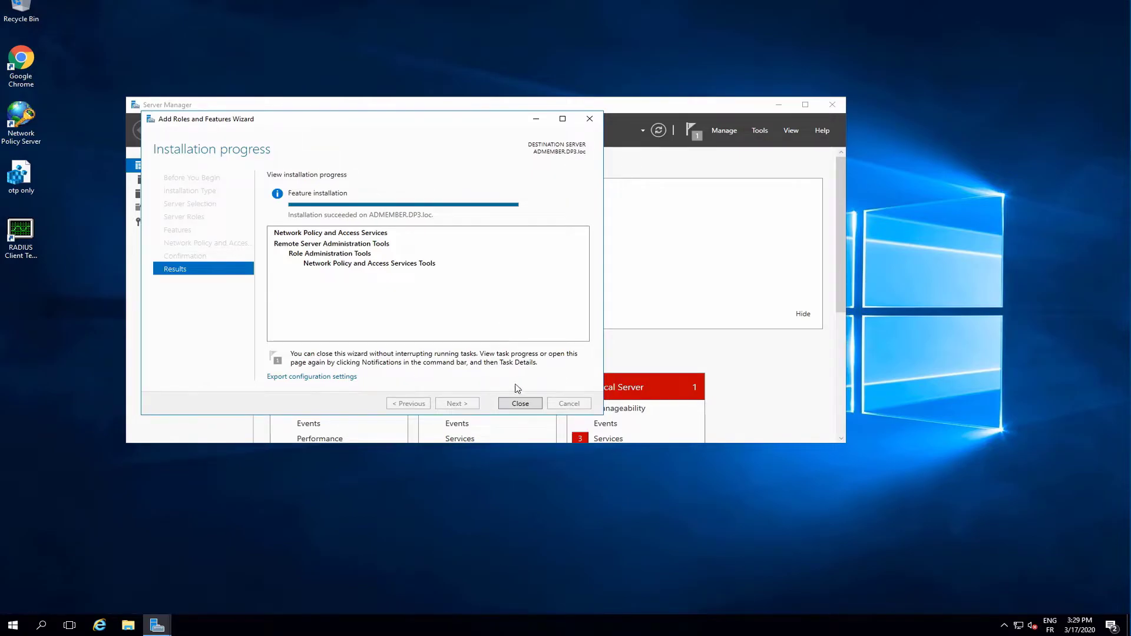
pyautogui.click(518, 405)
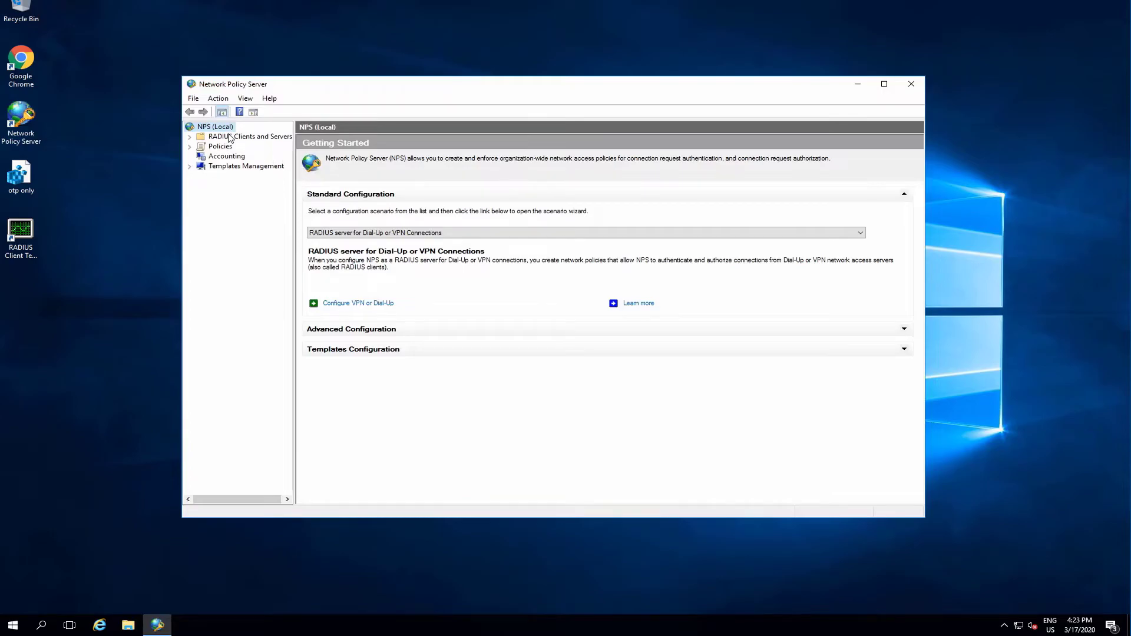
# In Network Policy Server, create a new RADIUS client named test client with address 192.168.253.11.
pyautogui.click(229, 134)
pyautogui.click(229, 147)
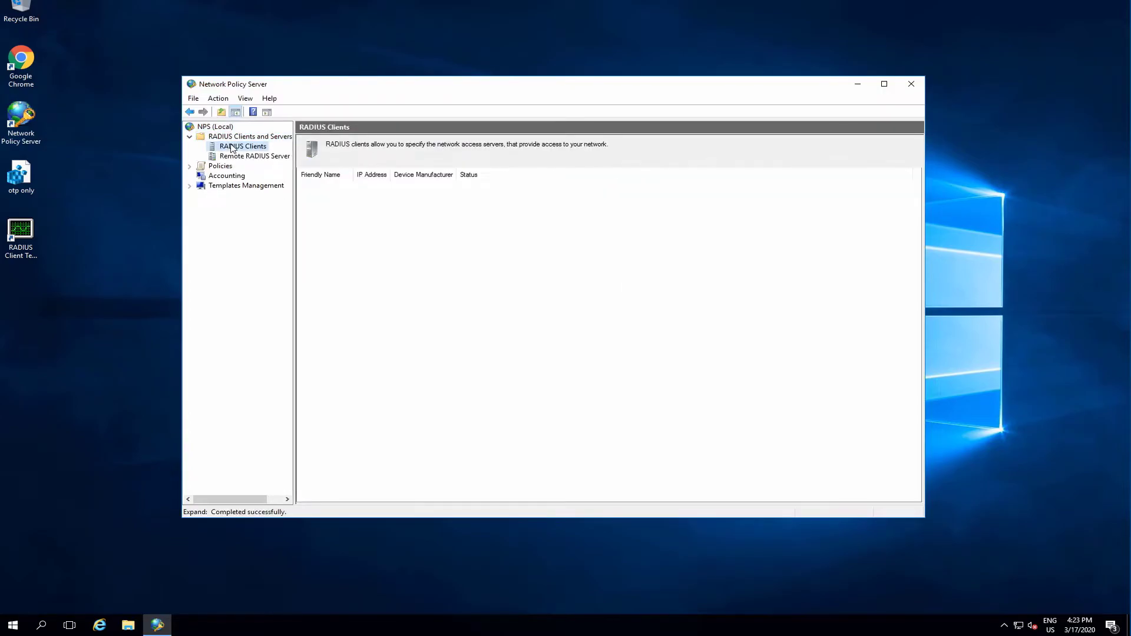
pyautogui.rightClick(231, 147)
pyautogui.click(257, 151)
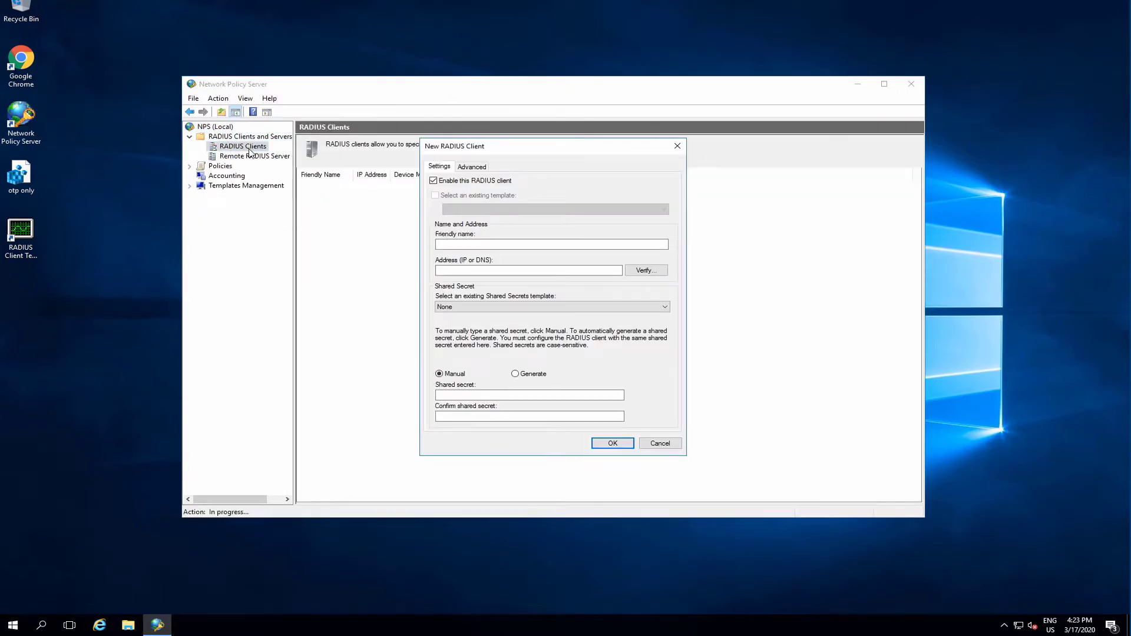
pyautogui.click(461, 245)
pyautogui.write('test client')
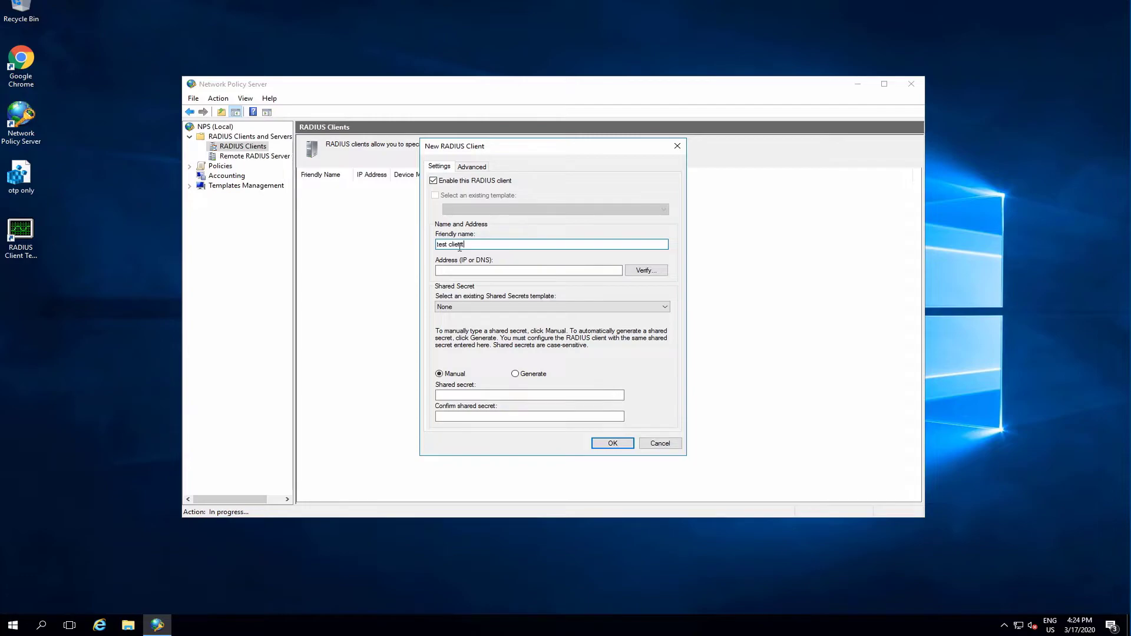
pyautogui.click(459, 270)
pyautogui.write('192.168.253.11')
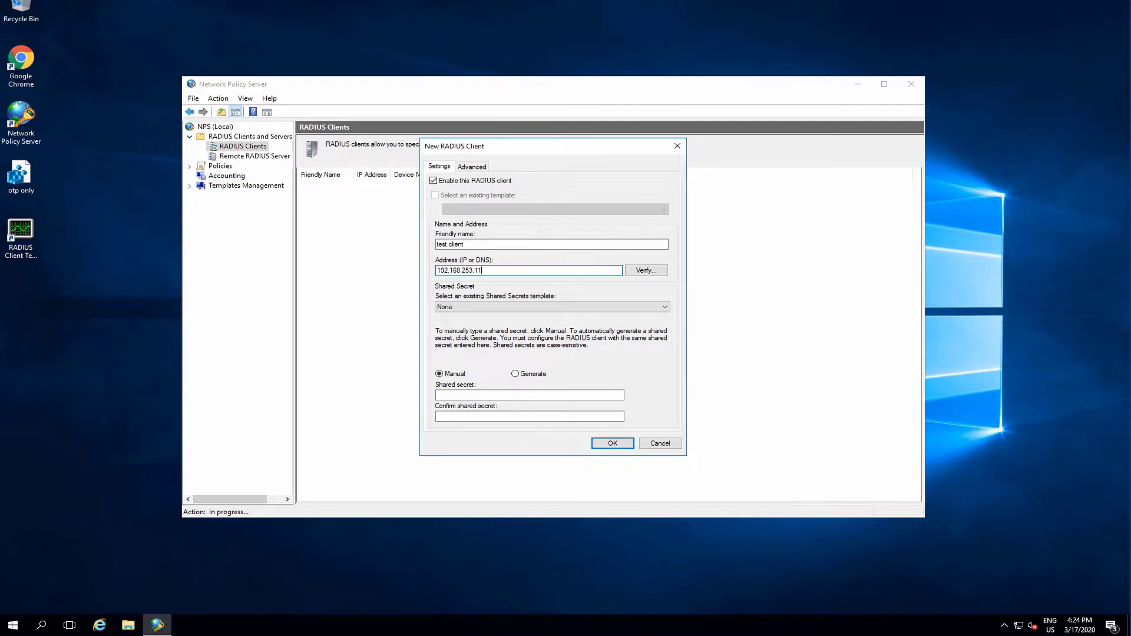
# Enter and confirm the RADIUS client's shared secret, then save the new client.
pyautogui.click(455, 395)
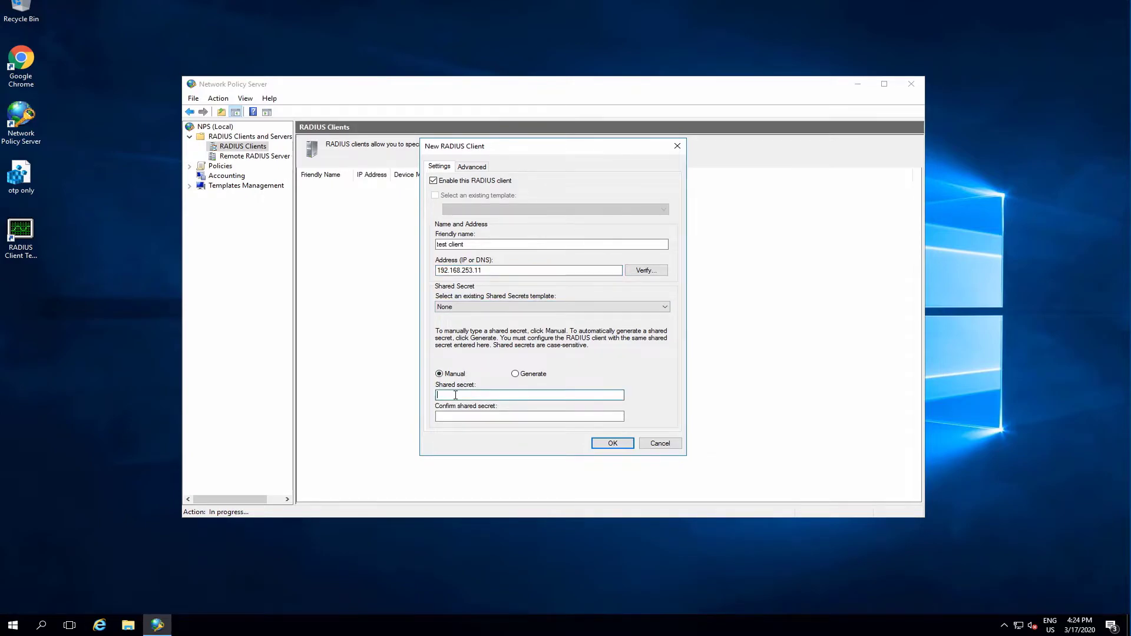
pyautogui.write('••••••••••••••')
pyautogui.press('Tab')
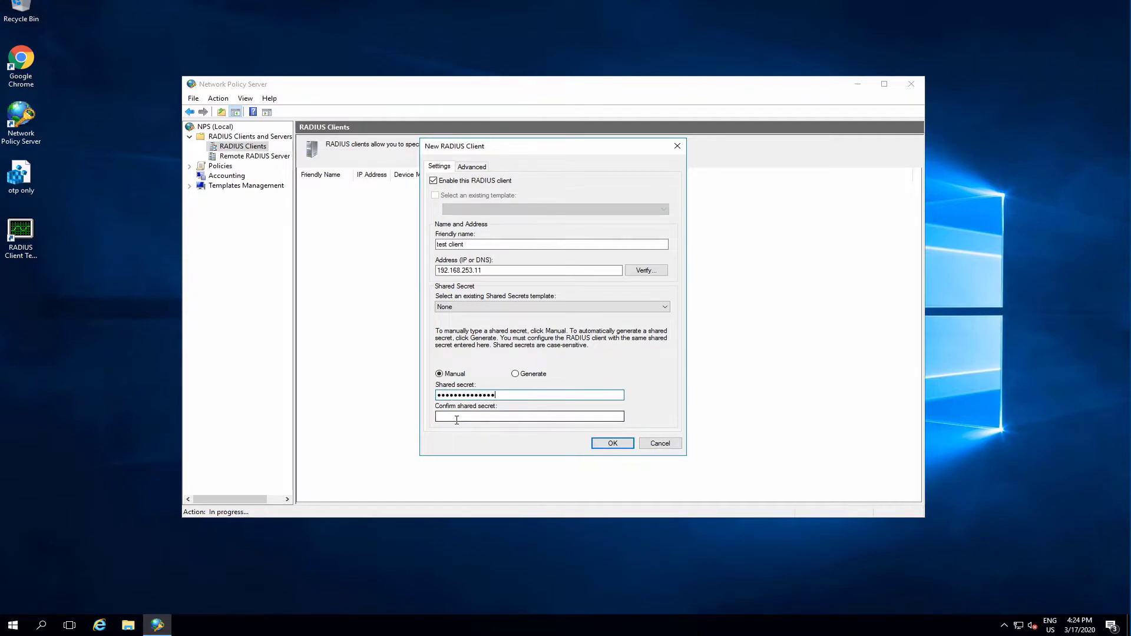
pyautogui.write('••••••••••••••')
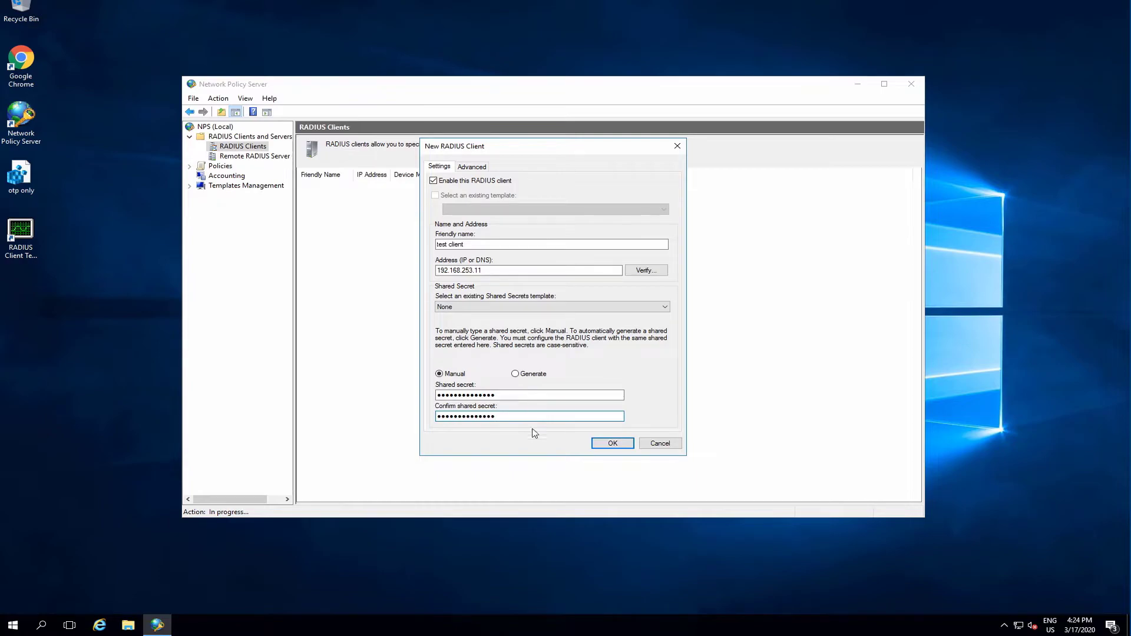
pyautogui.click(623, 444)
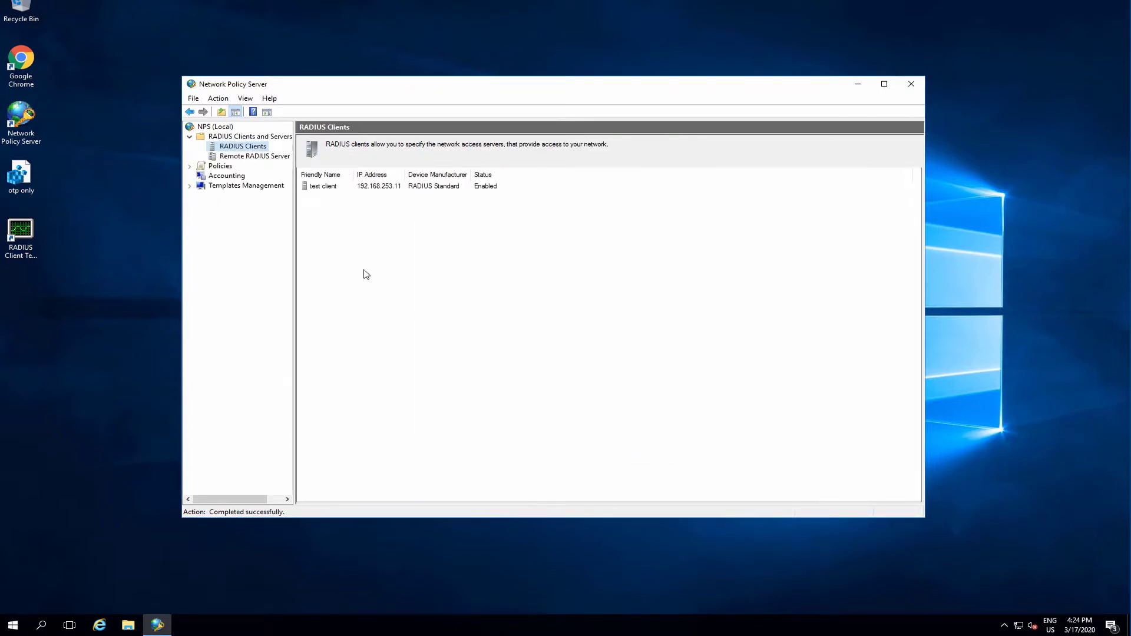
# Start a new connection request policy named test CRP01.
pyautogui.click(190, 168)
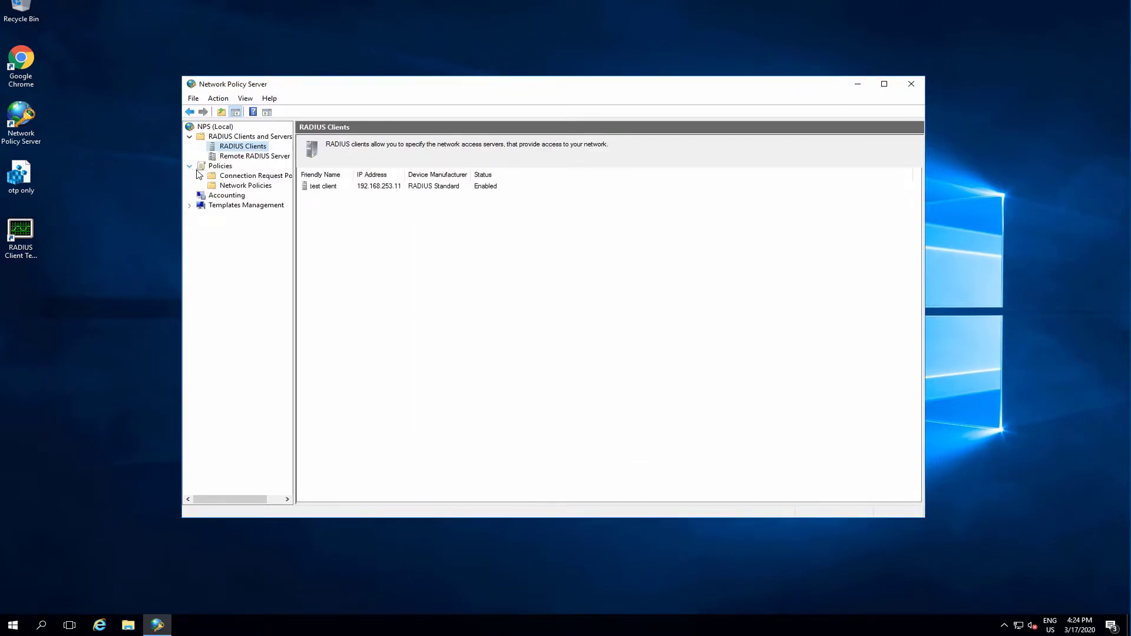
pyautogui.click(236, 177)
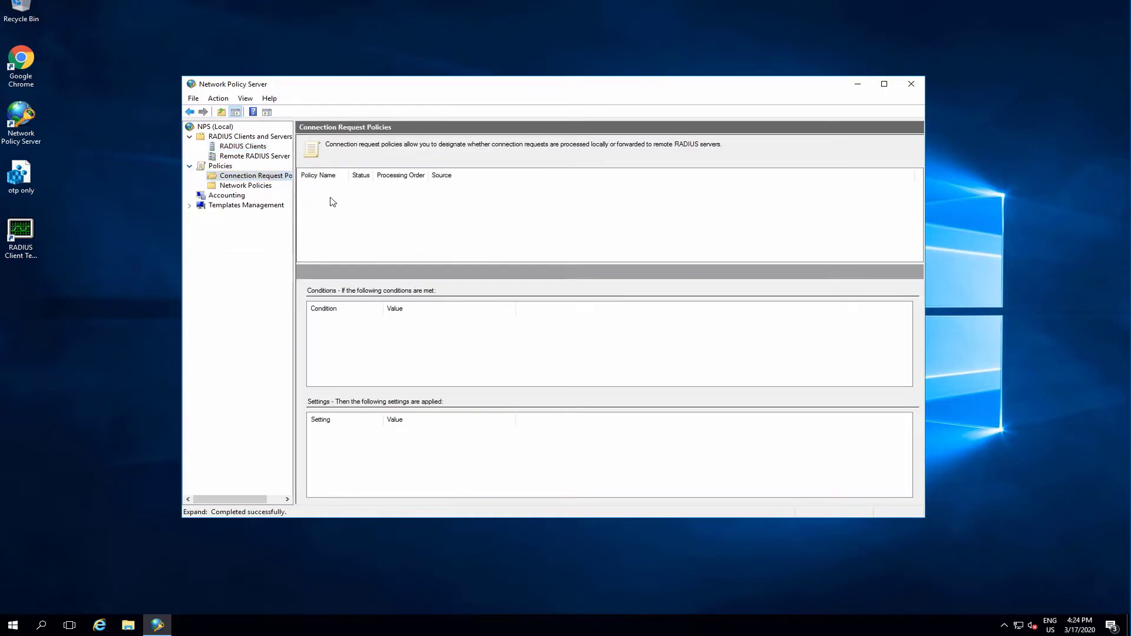
pyautogui.rightClick(283, 183)
pyautogui.click(315, 189)
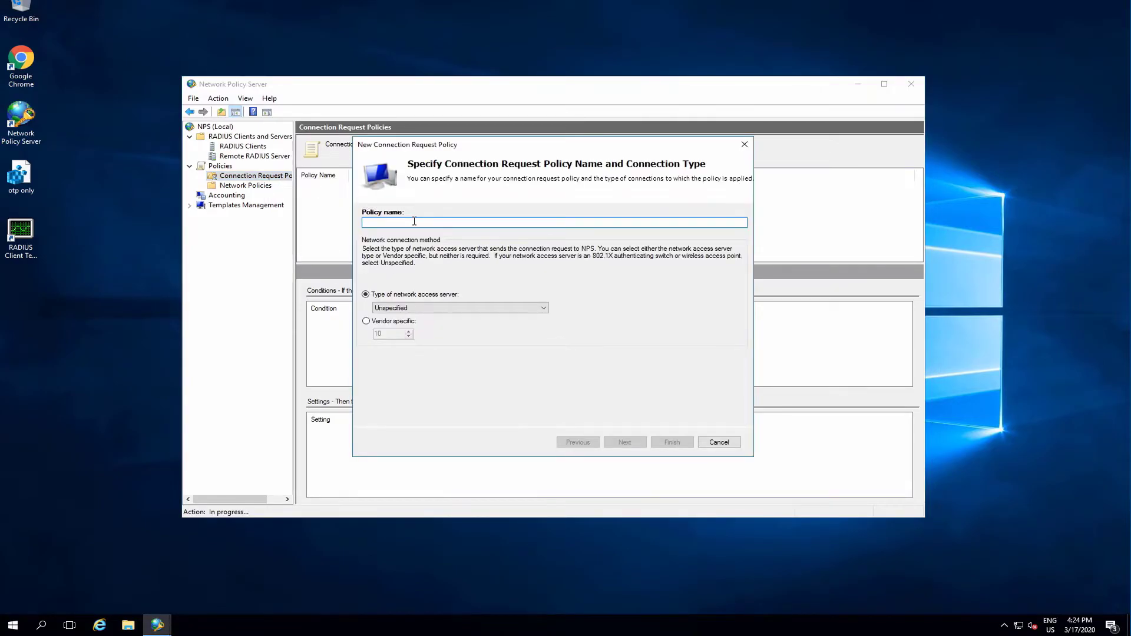
pyautogui.write('test CRP01')
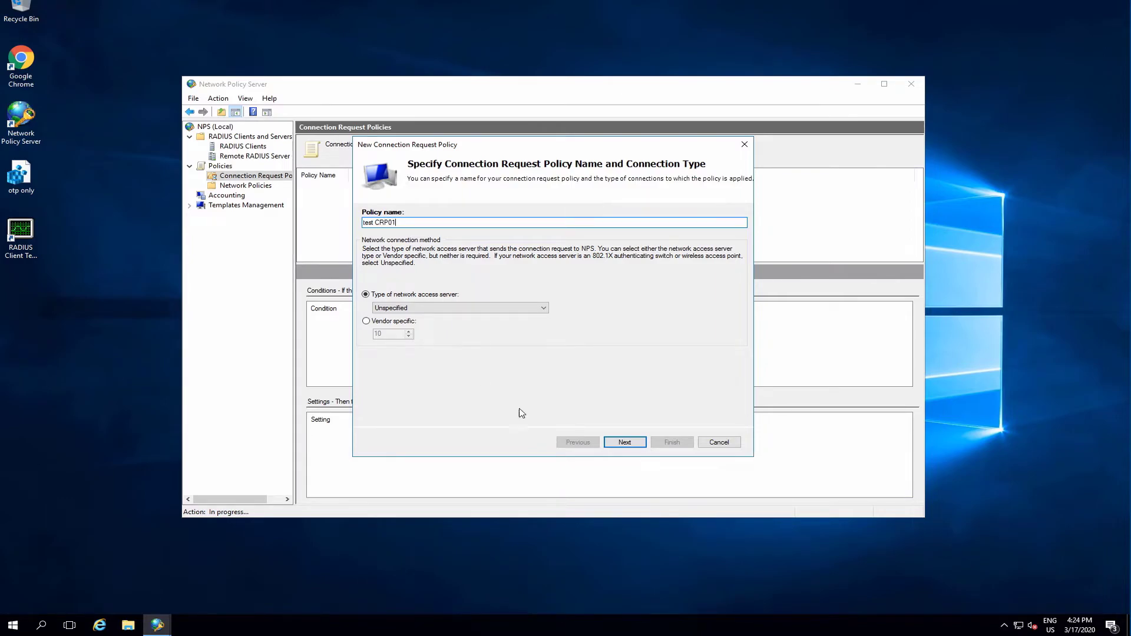
pyautogui.click(626, 442)
# Add a Day and Time Restrictions condition permitting access at all times and proceed.
pyautogui.click(624, 403)
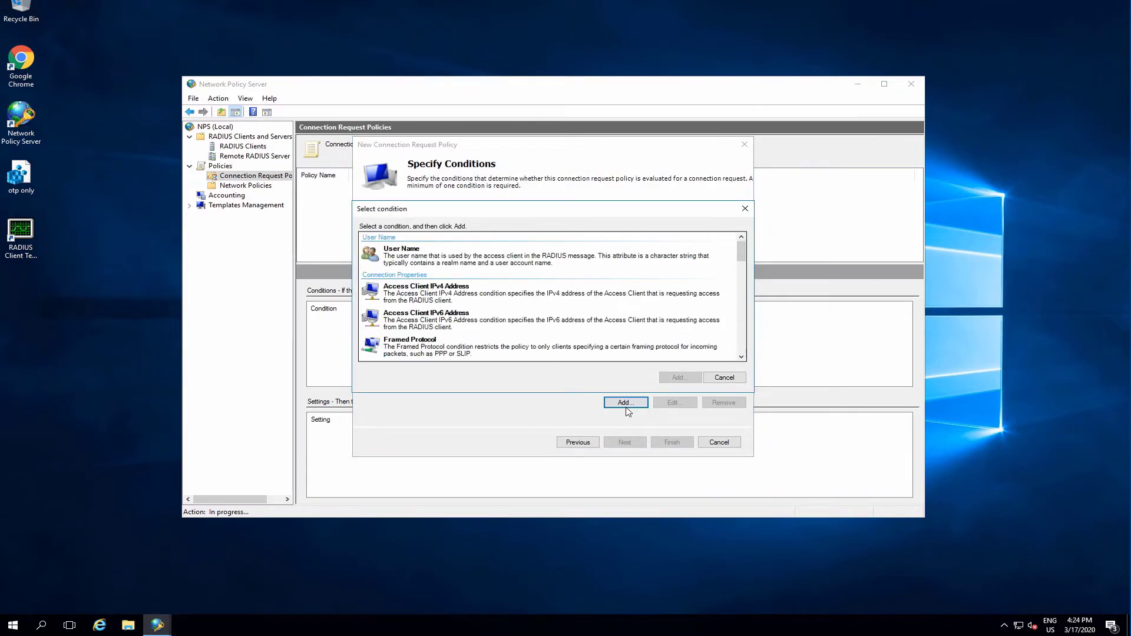
pyautogui.scroll(-1, 490, 322)
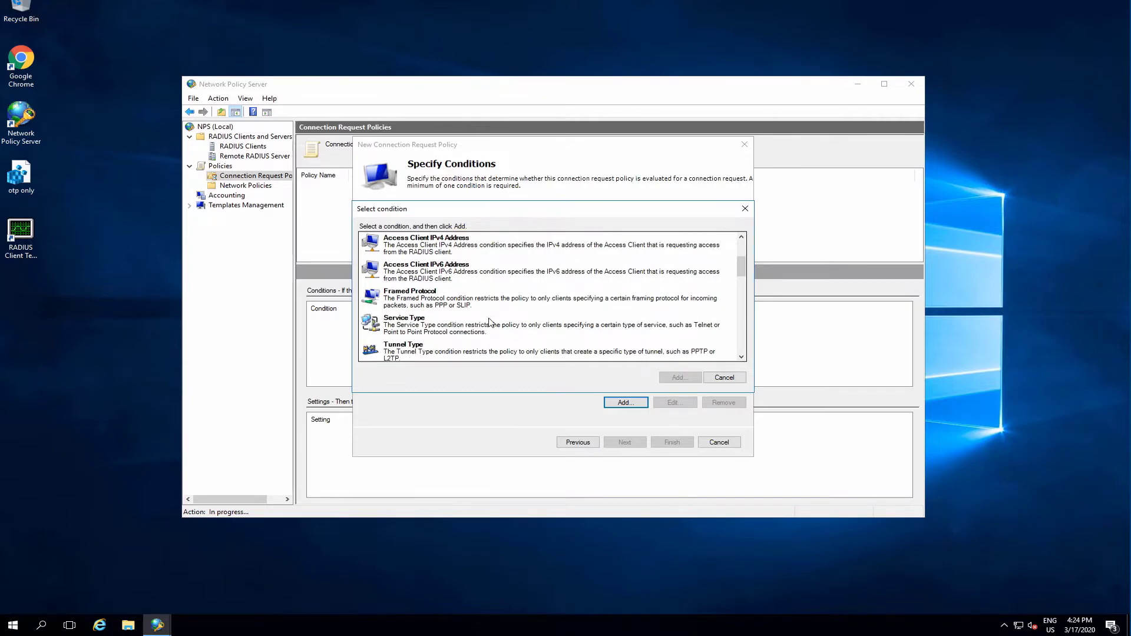
pyautogui.scroll(-1, 489, 322)
pyautogui.click(435, 309)
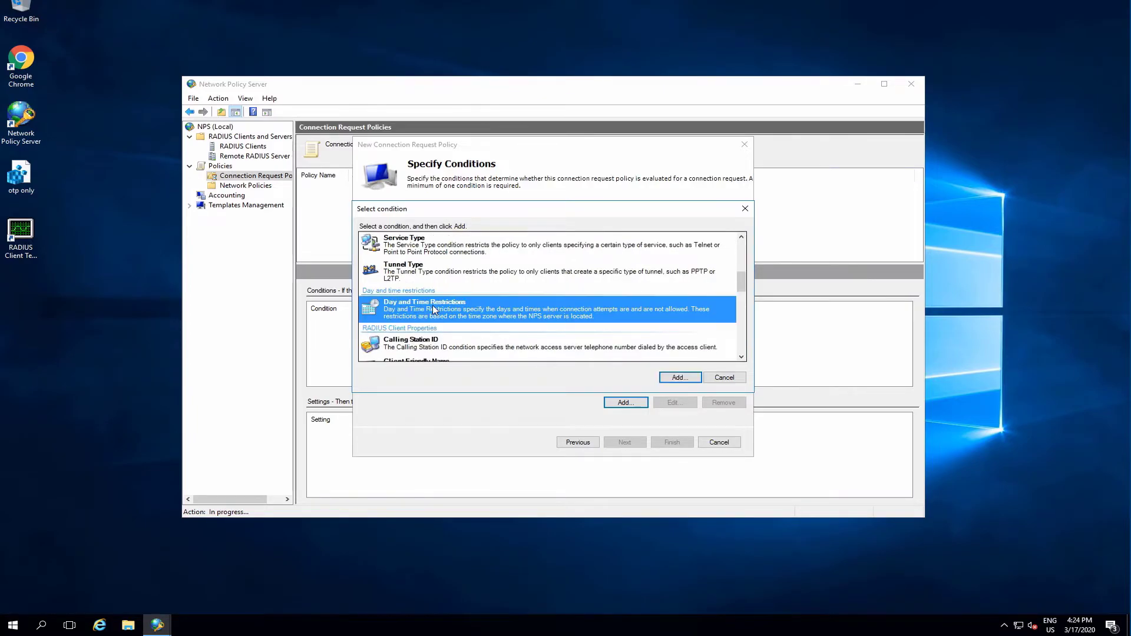
pyautogui.click(679, 378)
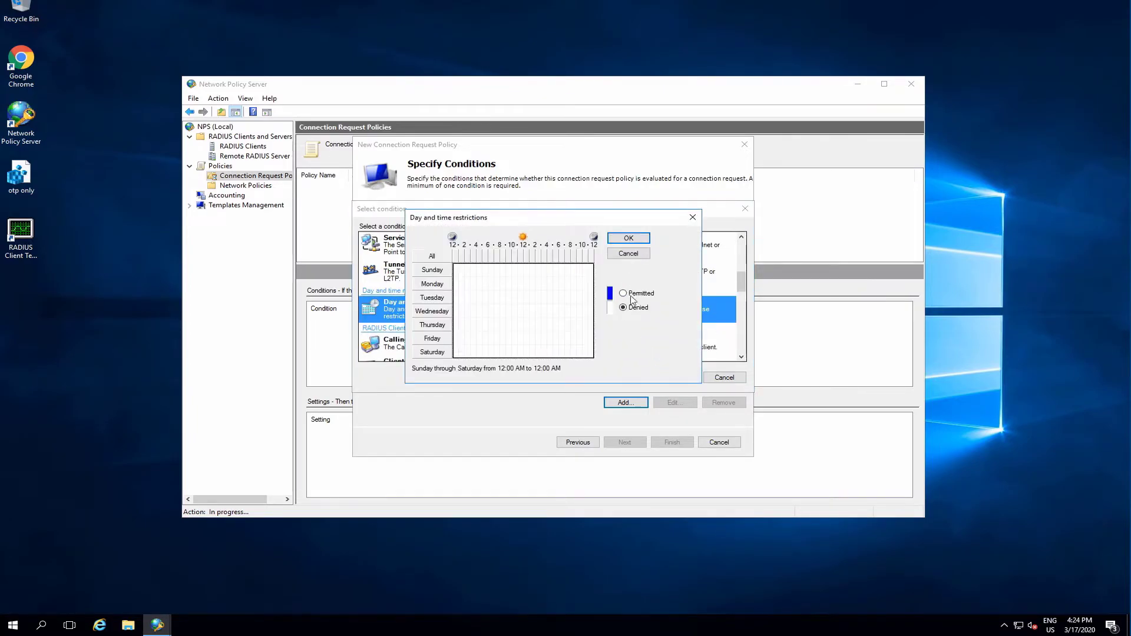
pyautogui.click(623, 293)
pyautogui.click(629, 238)
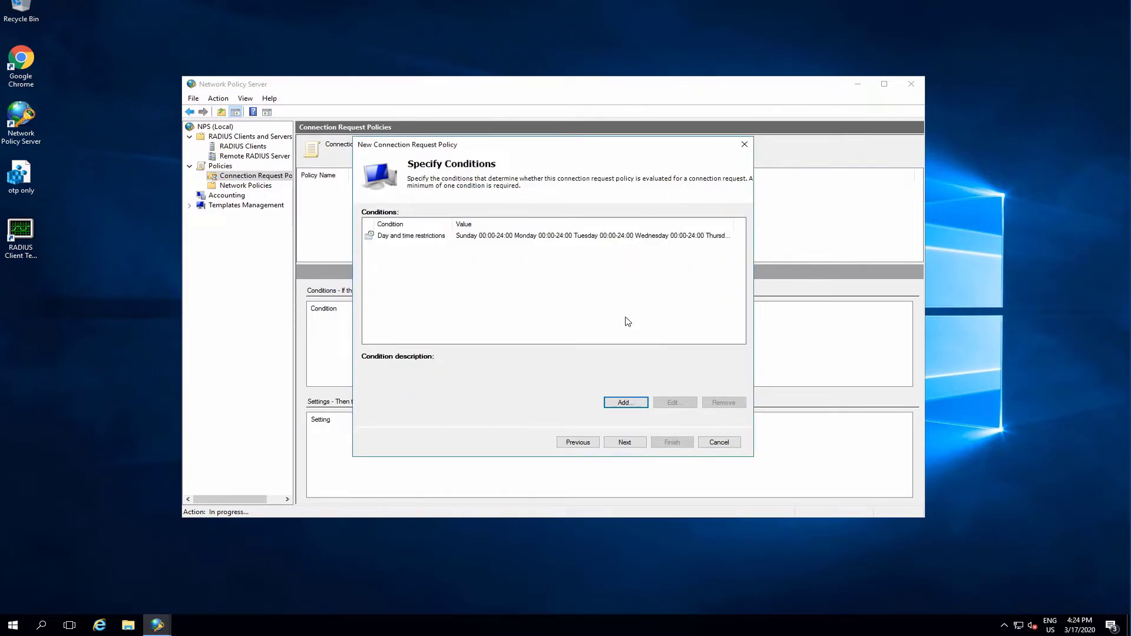
pyautogui.click(635, 443)
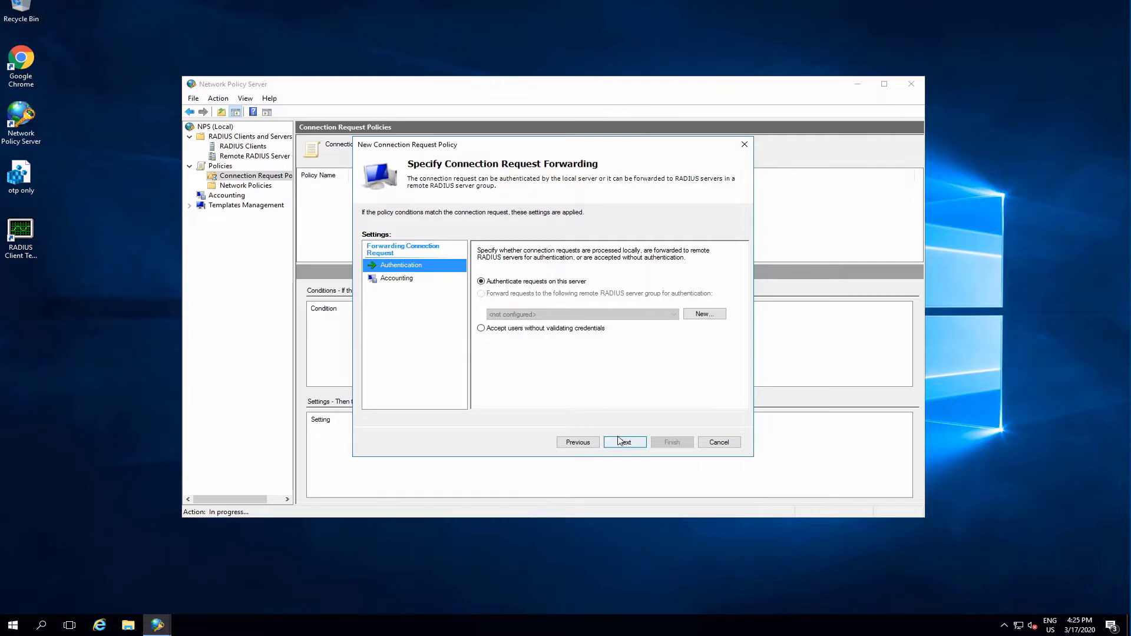
# Keep the default forwarding, authentication and settings pages and finish the connection request policy.
pyautogui.click(625, 443)
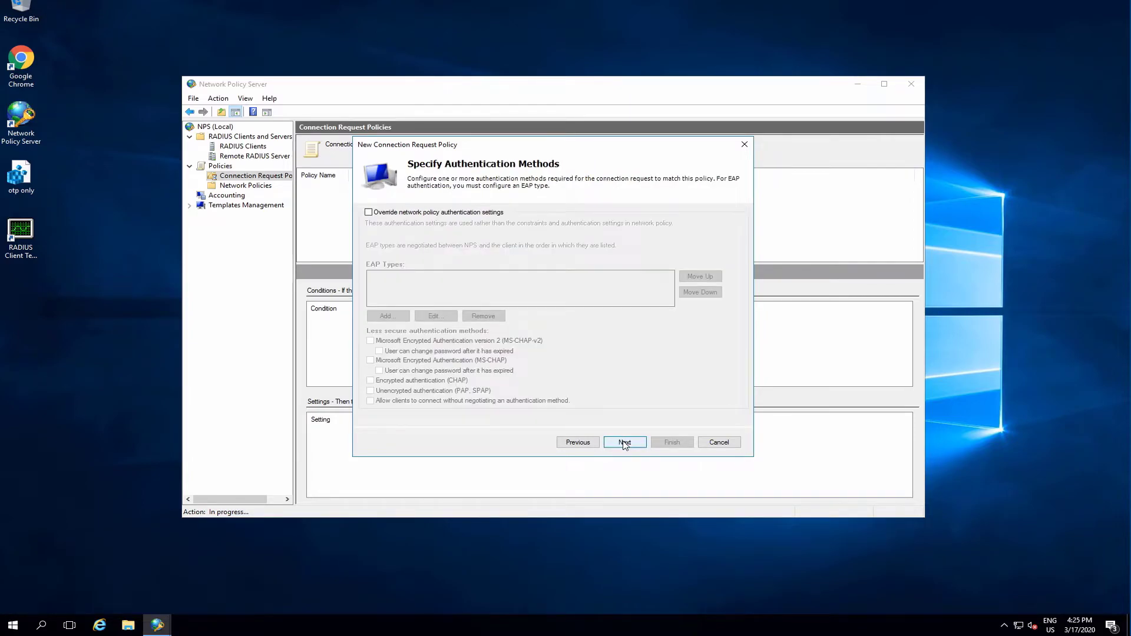
pyautogui.click(626, 443)
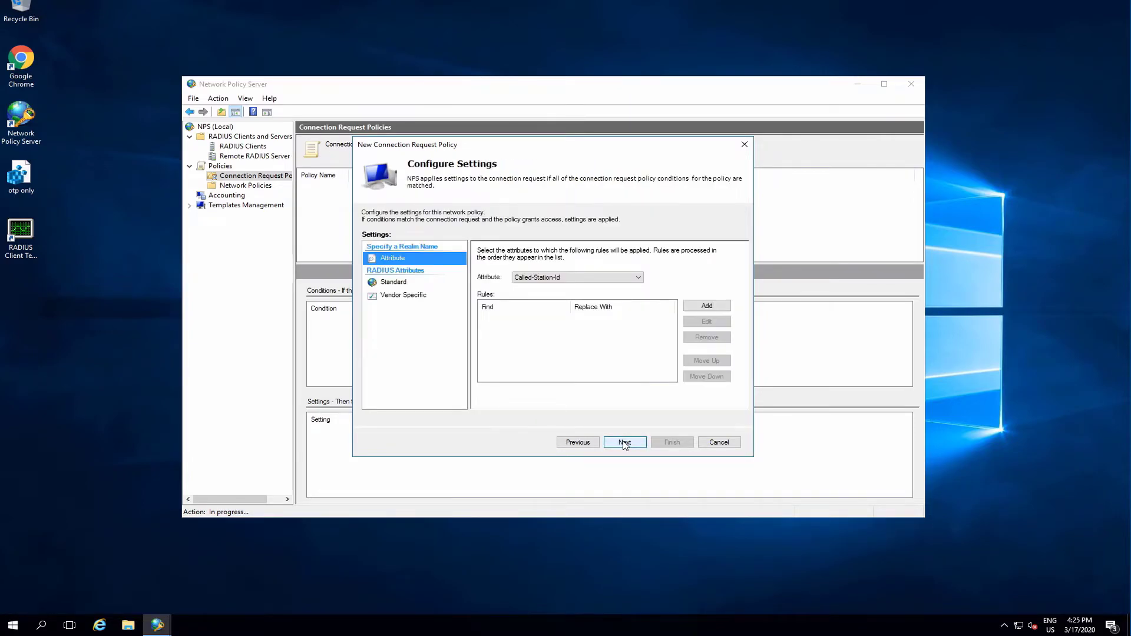
pyautogui.click(625, 443)
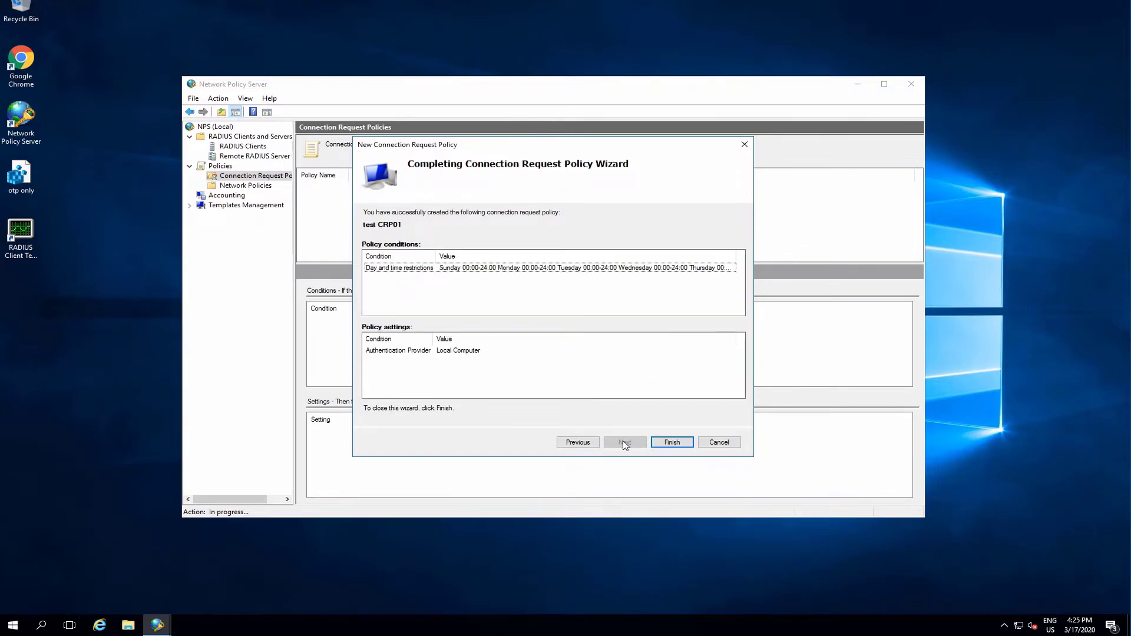
pyautogui.click(671, 445)
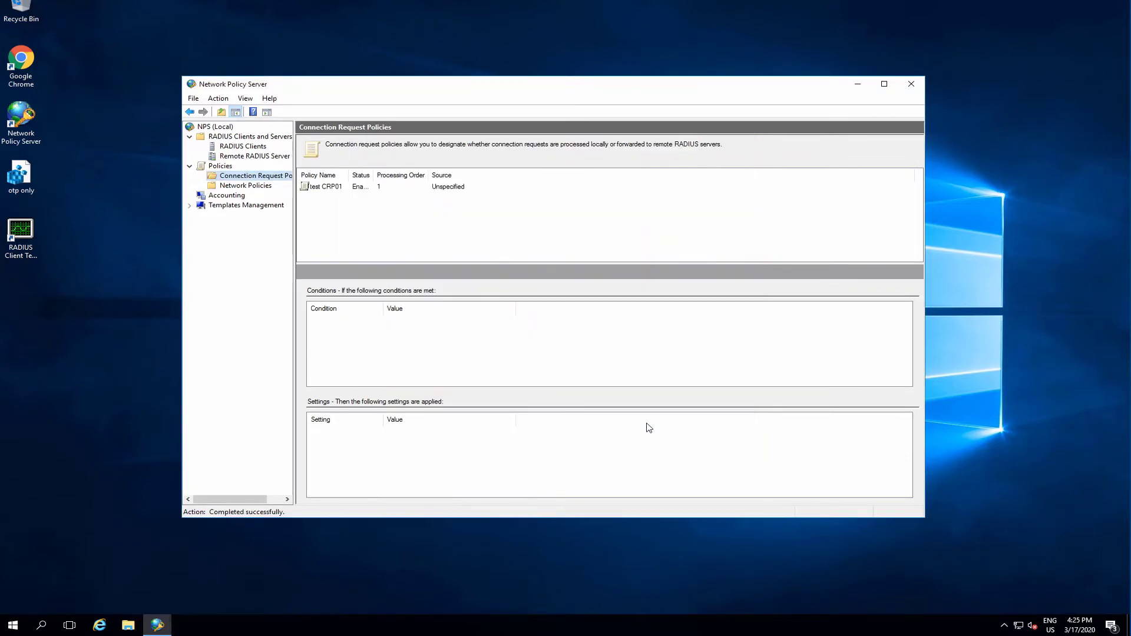
# Start a new network policy named my network policy.
pyautogui.click(251, 186)
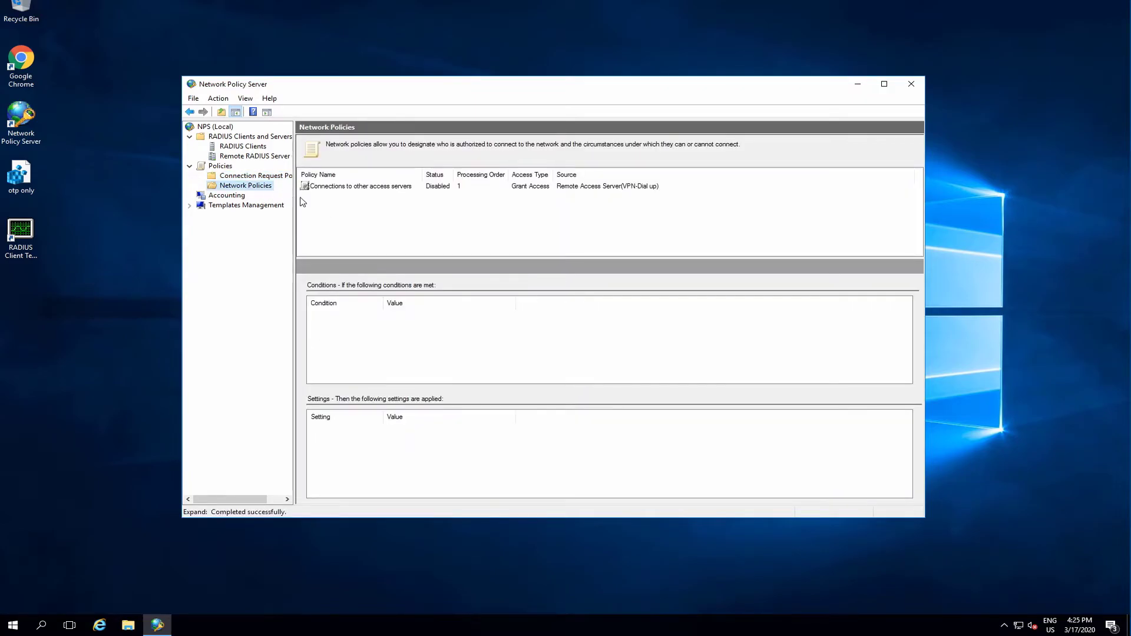
pyautogui.rightClick(252, 186)
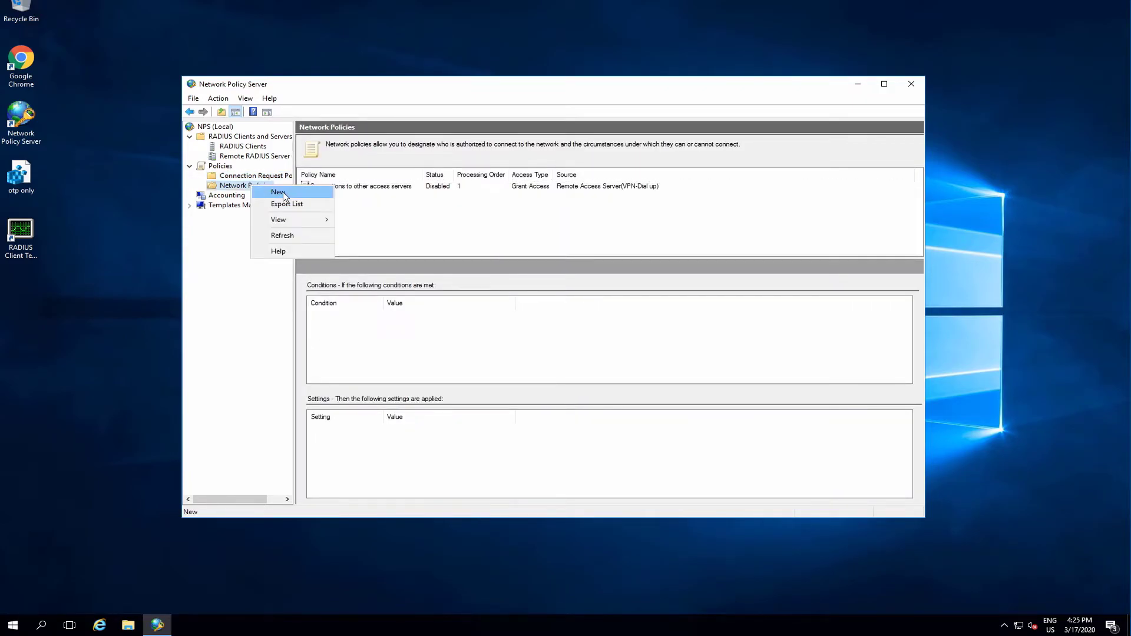
pyautogui.click(278, 192)
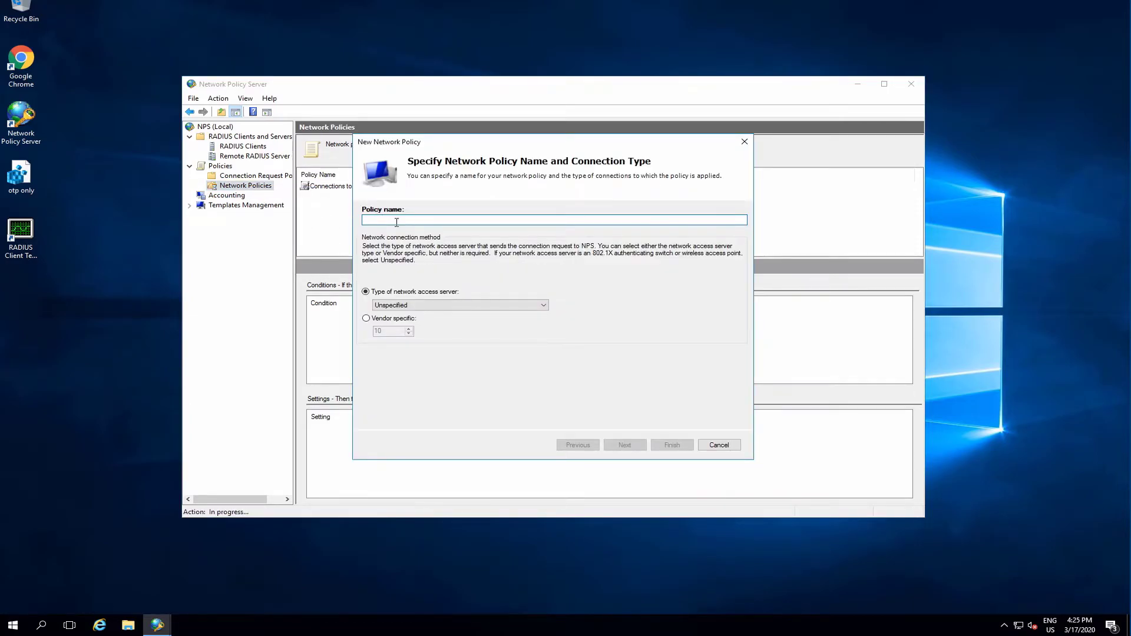
pyautogui.write('my network polic')
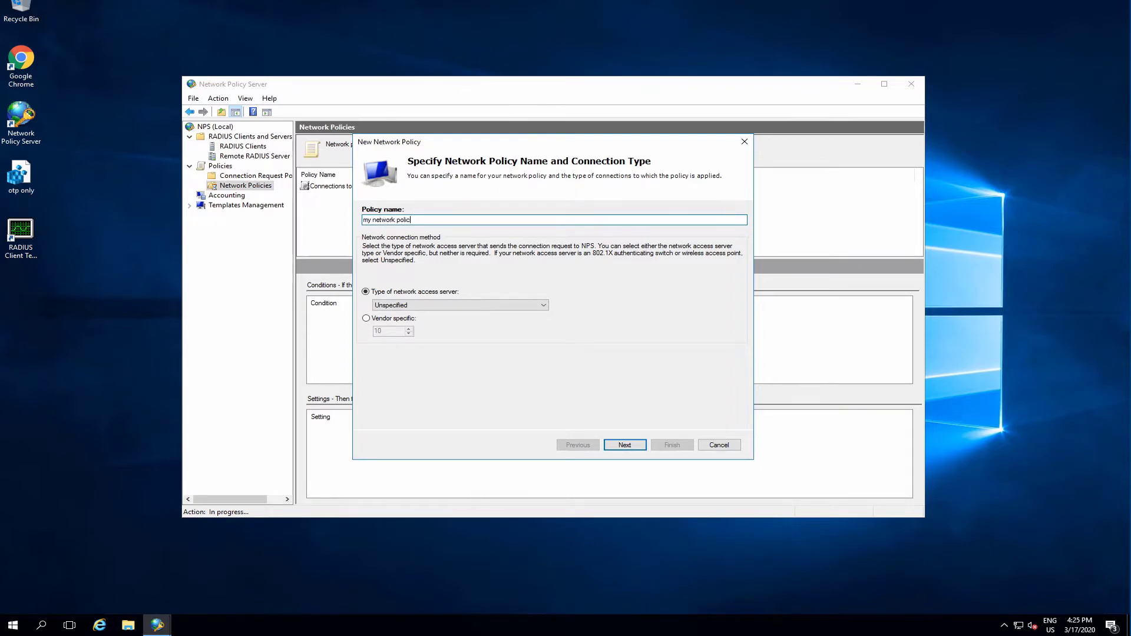
pyautogui.click(625, 445)
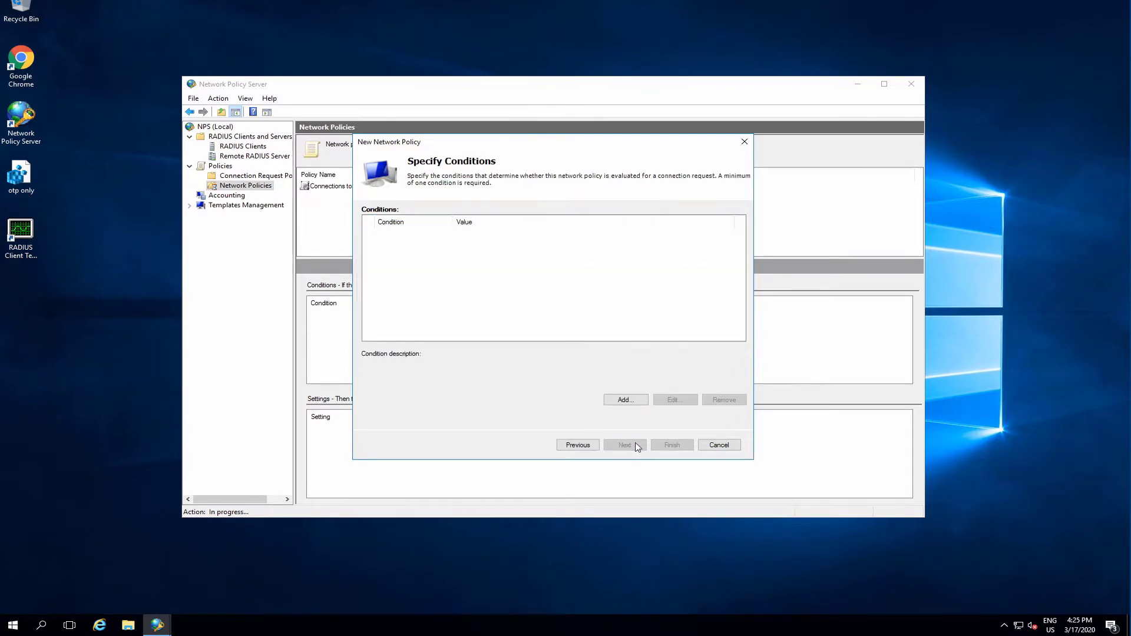
# Add a Day and Time Restrictions condition permitting access at all times to the network policy.
pyautogui.click(625, 400)
pyautogui.click(427, 336)
pyautogui.click(680, 377)
pyautogui.click(642, 293)
pyautogui.click(629, 239)
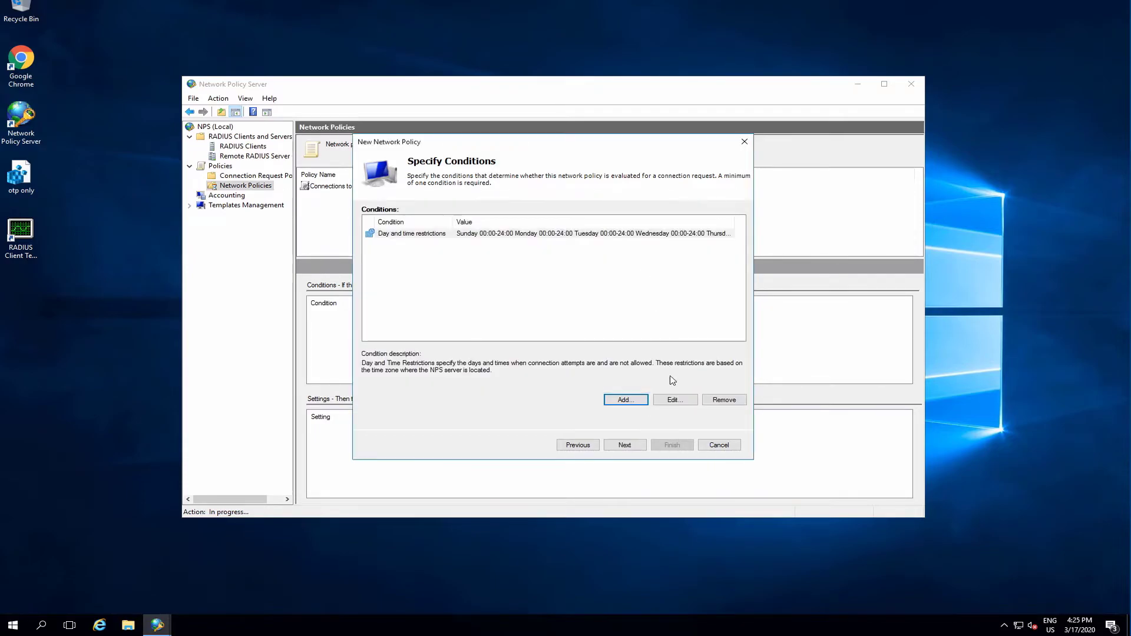
pyautogui.click(625, 445)
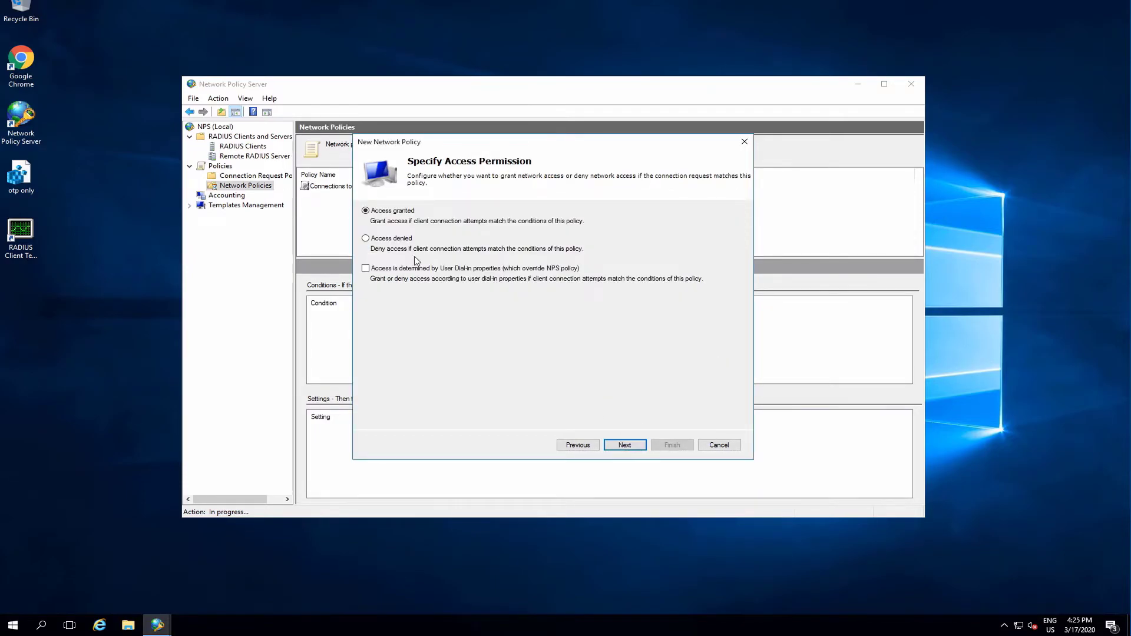
# Grant access, enable unencrypted authentication (PAP, SPAP), decline the help topic, and finish the network policy.
pyautogui.click(624, 445)
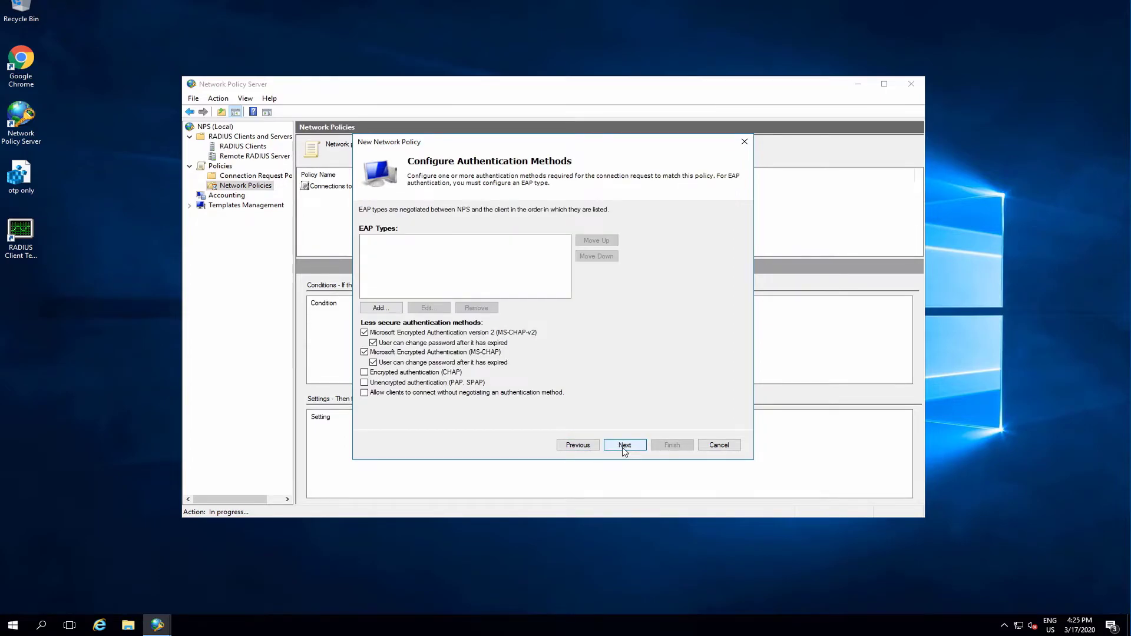
pyautogui.click(366, 384)
pyautogui.click(627, 445)
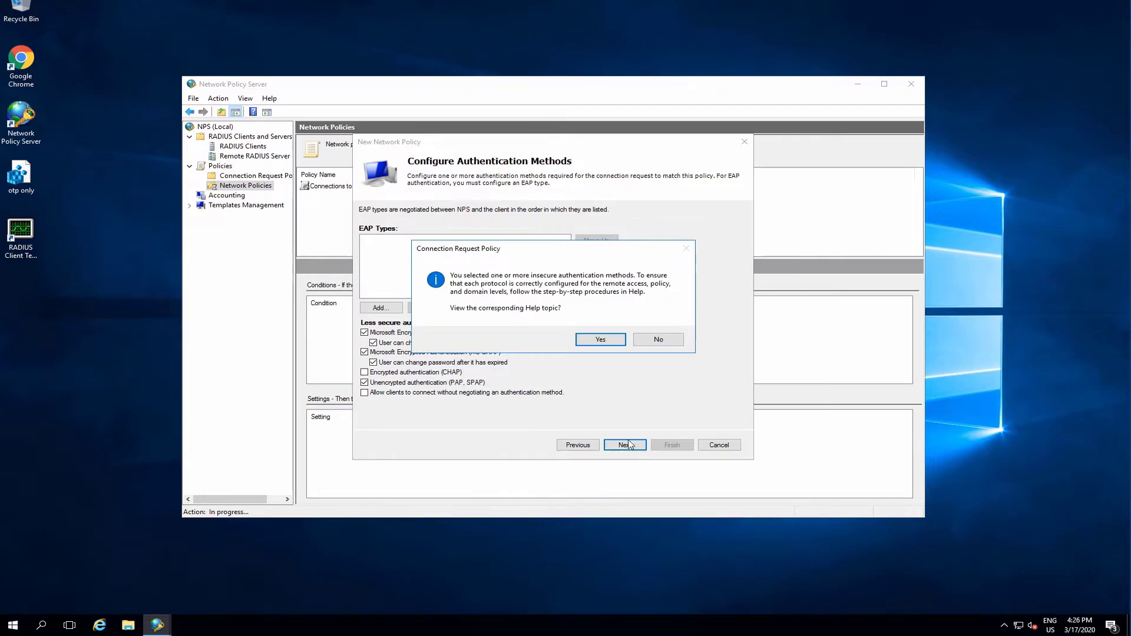
pyautogui.click(664, 342)
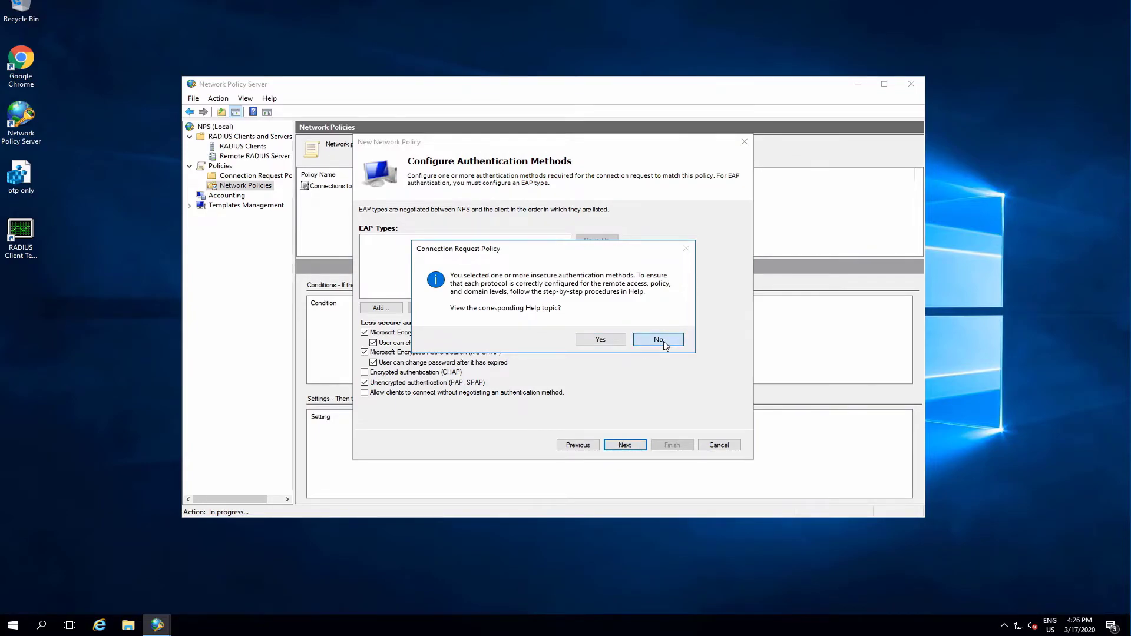
pyautogui.click(625, 446)
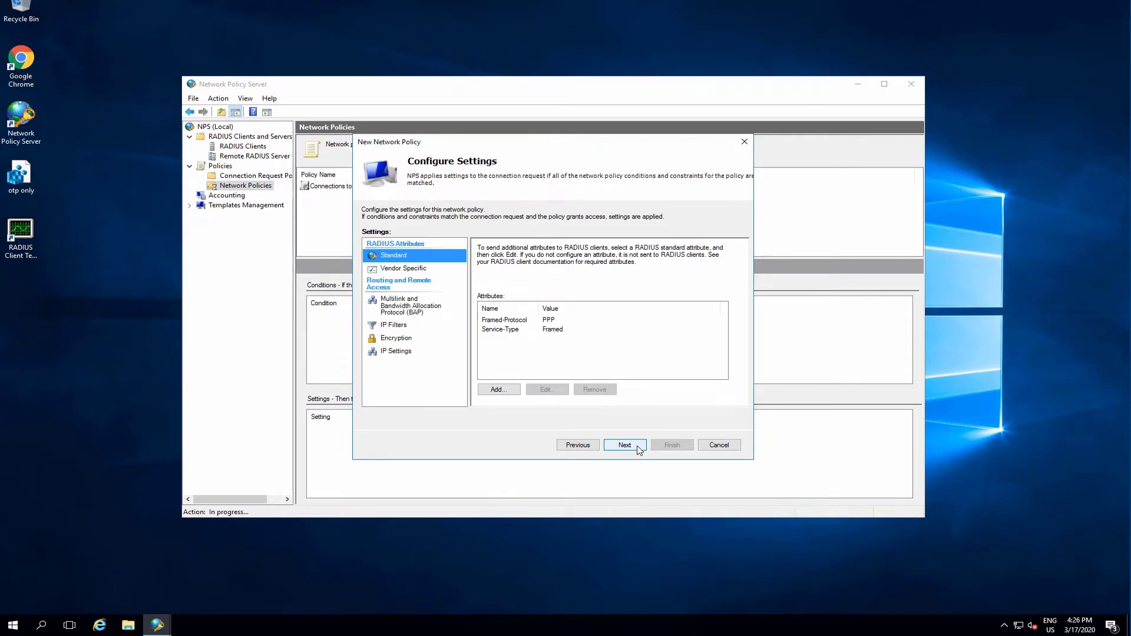
pyautogui.click(638, 448)
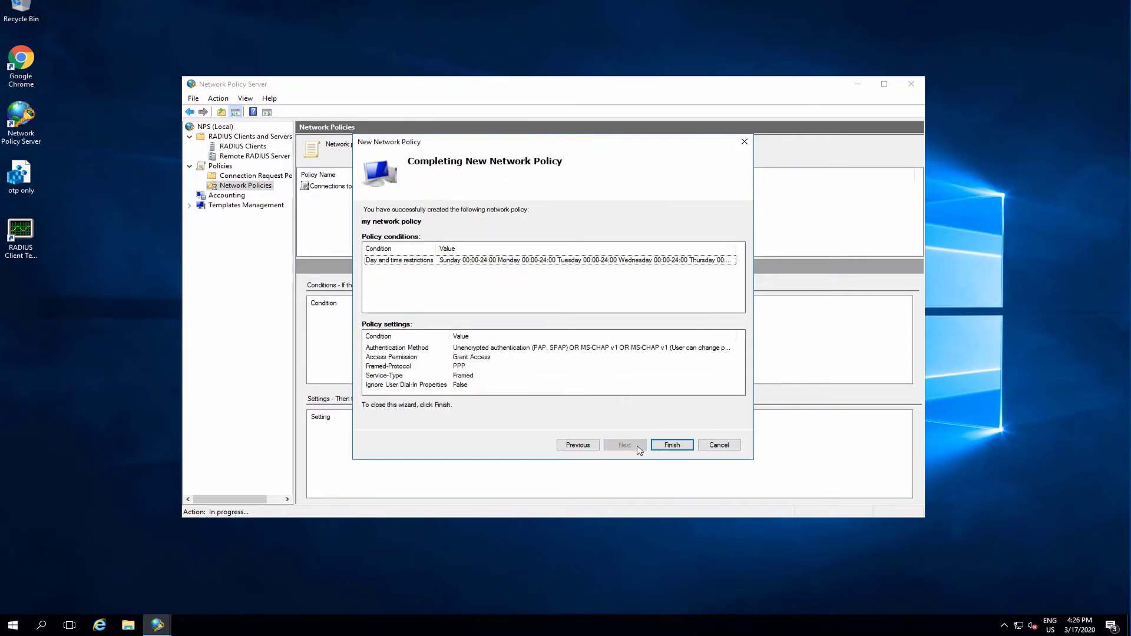
pyautogui.click(673, 446)
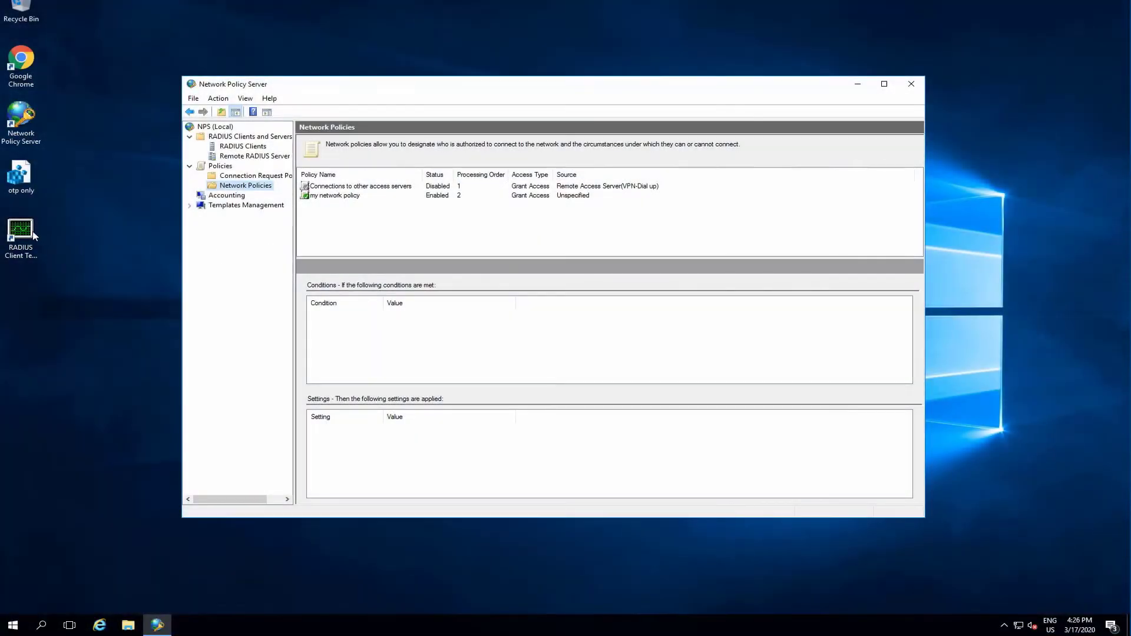
# Open the RADIUS client test tool, set the server address to 192.168.253.11 and authentication mode to MS CHAP v2.
pyautogui.doubleClick(33, 234)
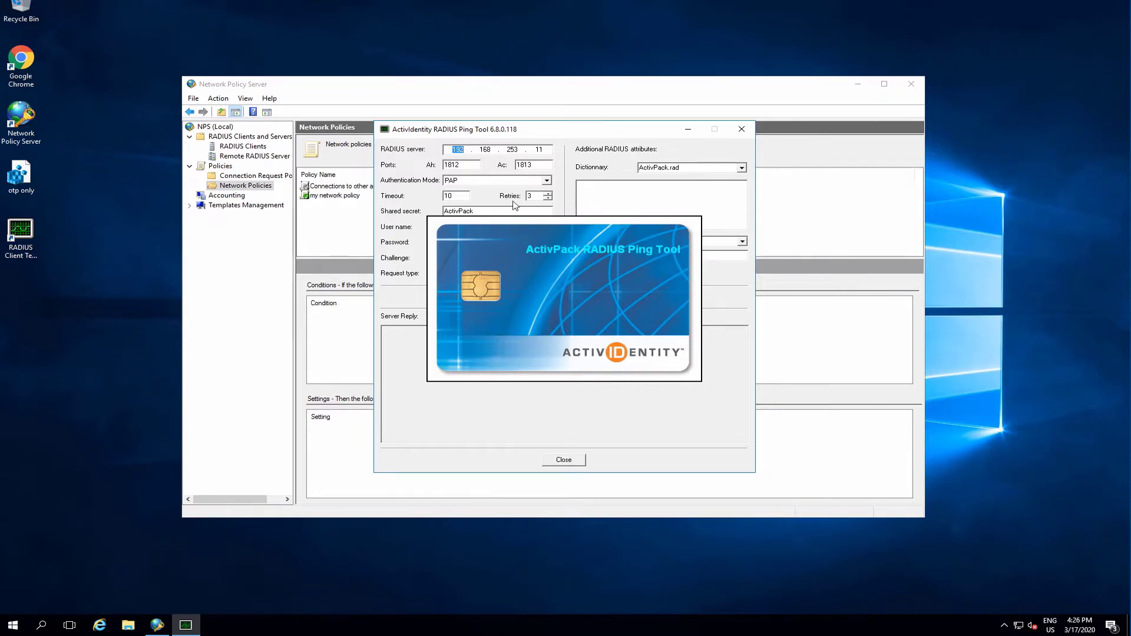
pyautogui.moveTo(533, 149); pyautogui.dragTo(550, 148)
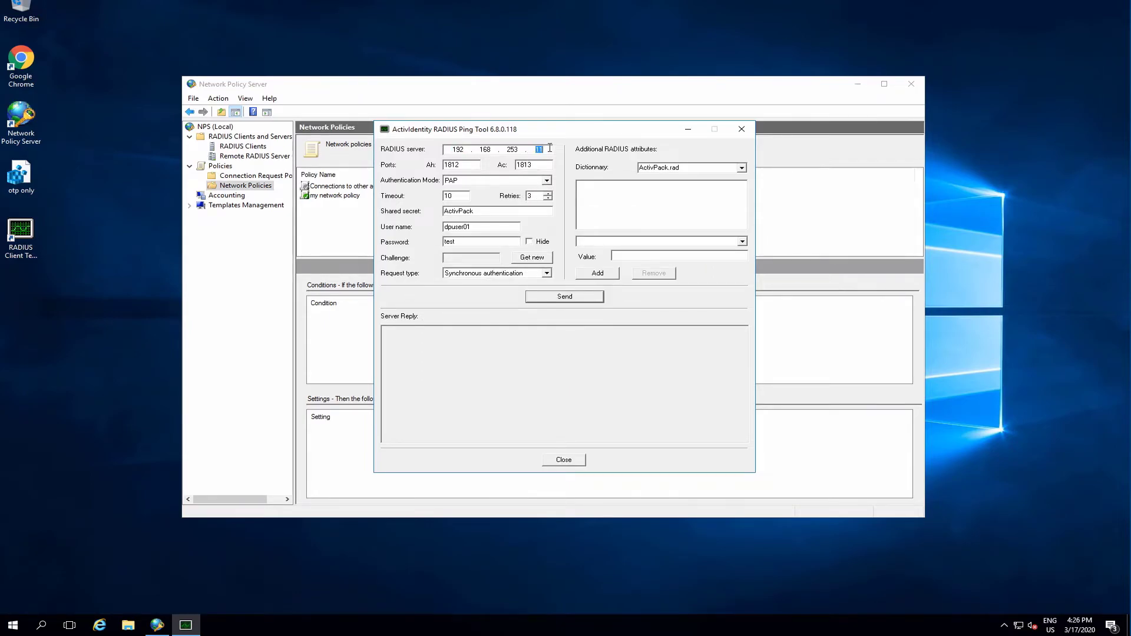
pyautogui.write('1')
pyautogui.click(487, 181)
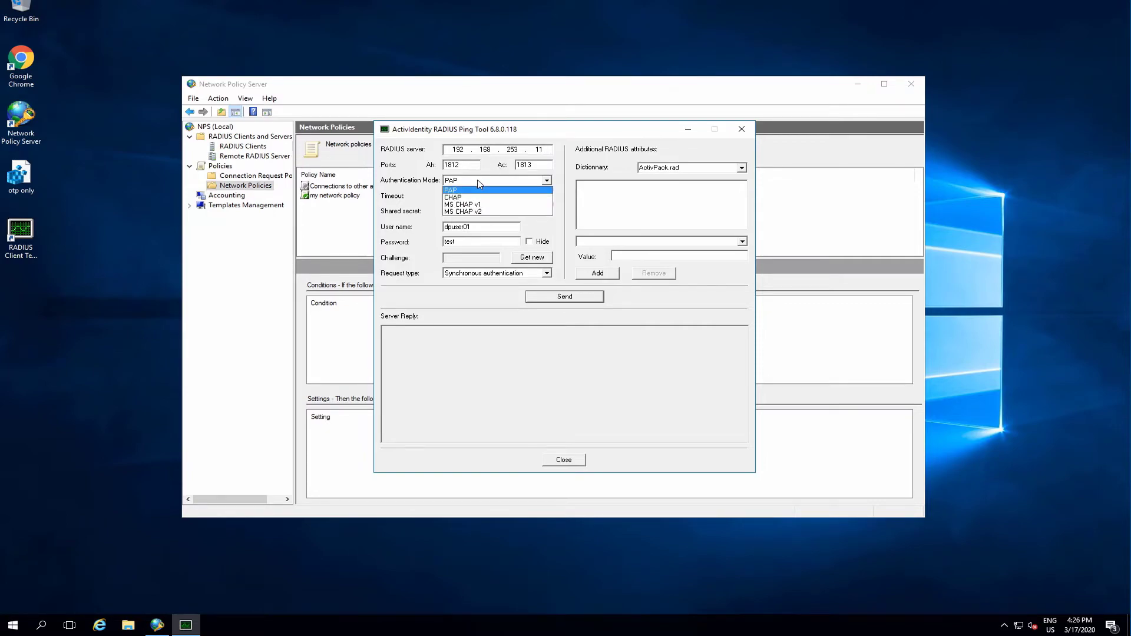
pyautogui.click(474, 212)
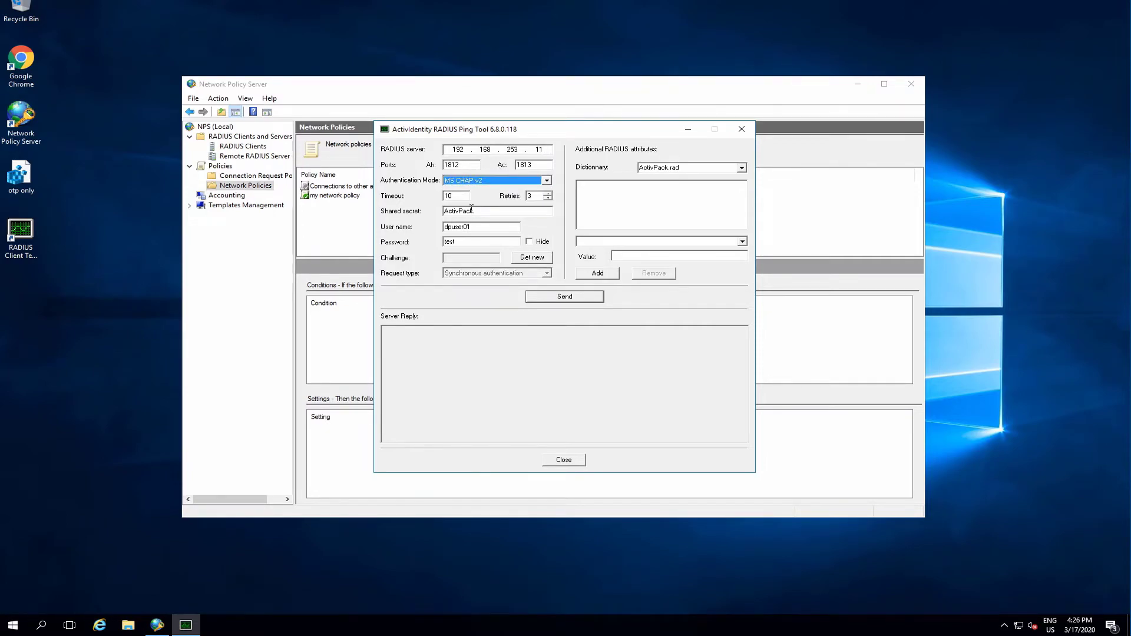
# Enter the shared secret and the user's password, send a synchronous authentication request, and highlight the server reply.
pyautogui.moveTo(480, 211); pyautogui.dragTo(429, 214)
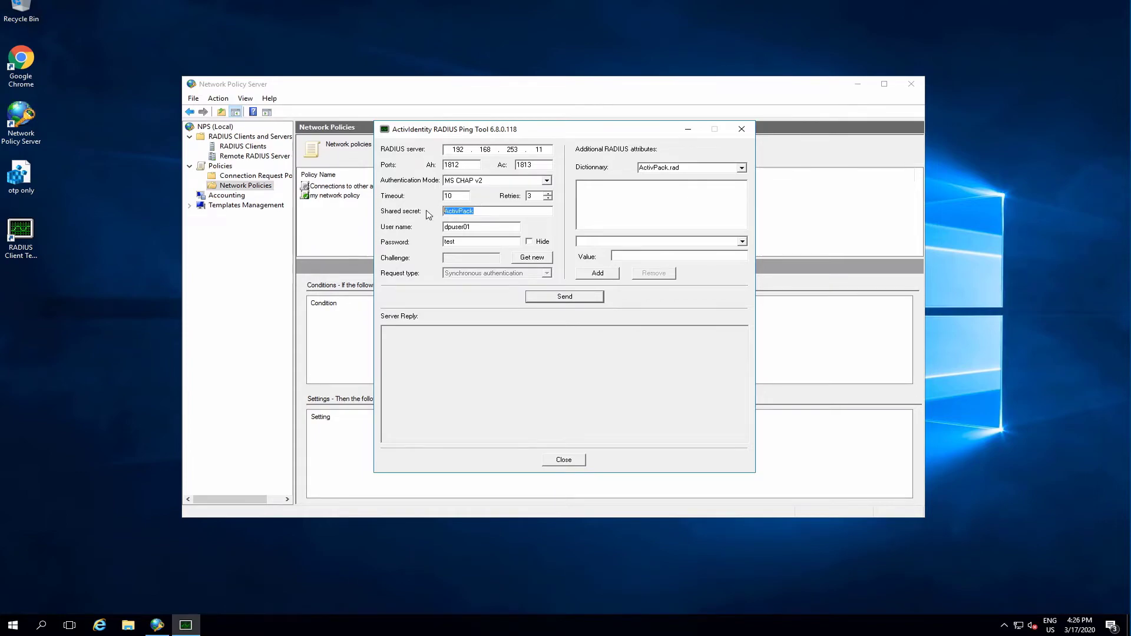
pyautogui.write('DigitalPersona')
pyautogui.doubleClick(446, 243)
pyautogui.write('HIDGlo')
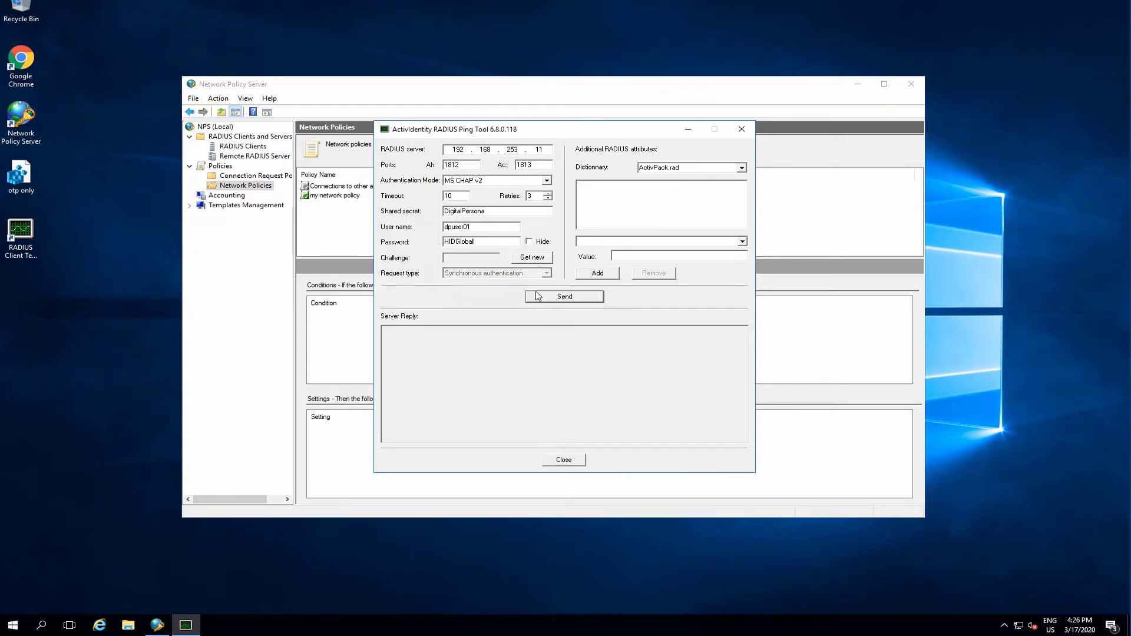
pyautogui.click(569, 299)
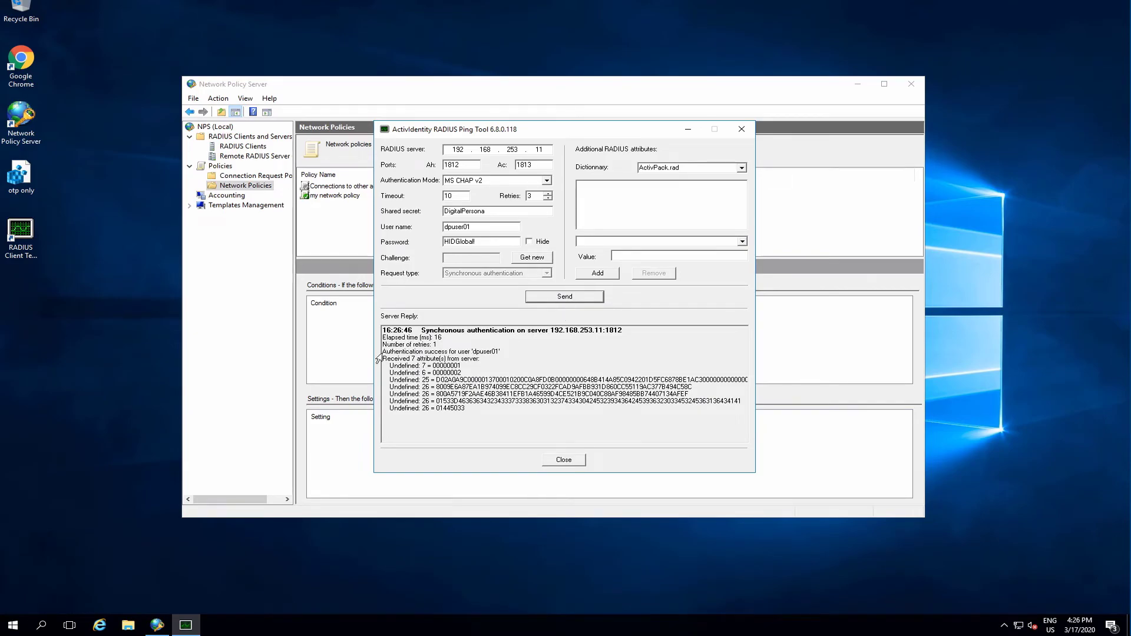
pyautogui.moveTo(383, 351); pyautogui.dragTo(500, 353)
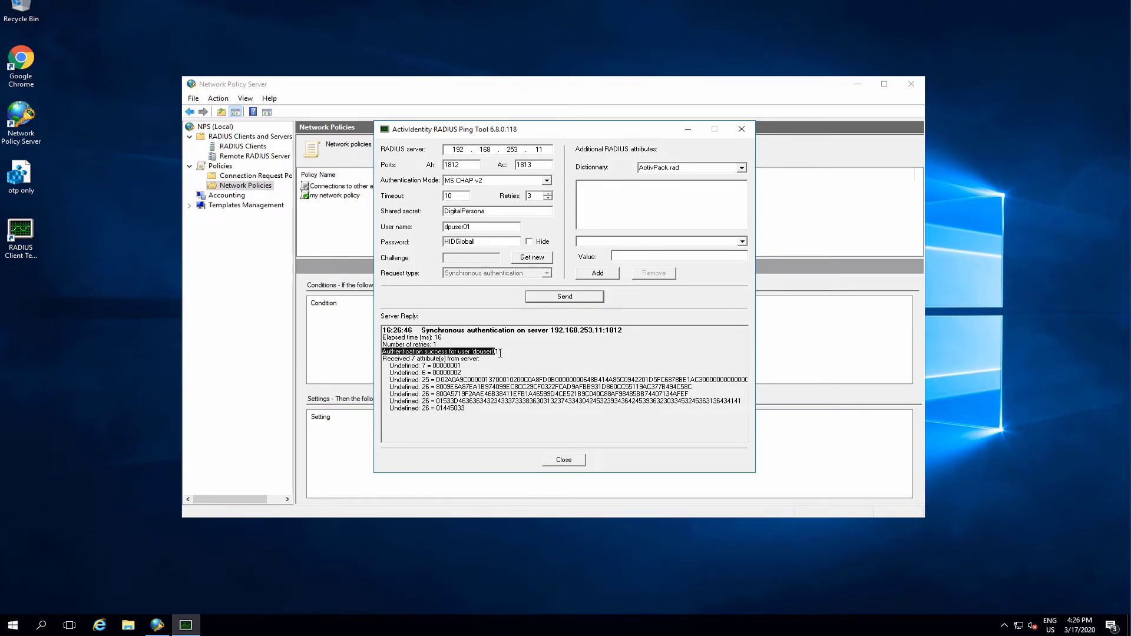
# Switch the authentication mode to PAP, send the authentication request again, and highlight the server reply.
pyautogui.click(548, 181)
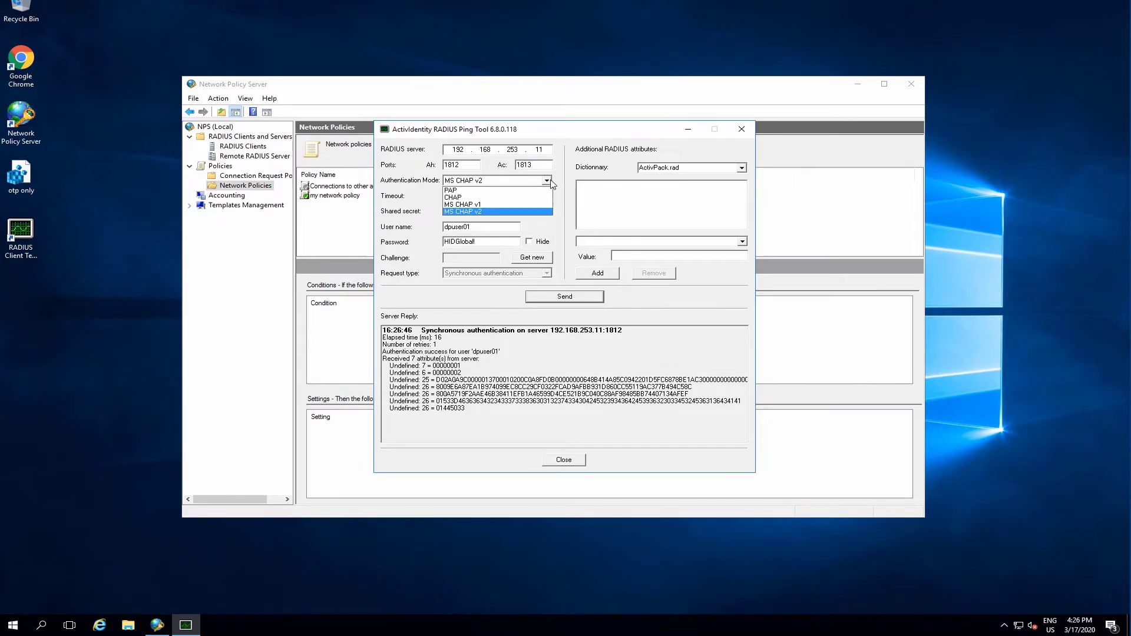
pyautogui.click(525, 190)
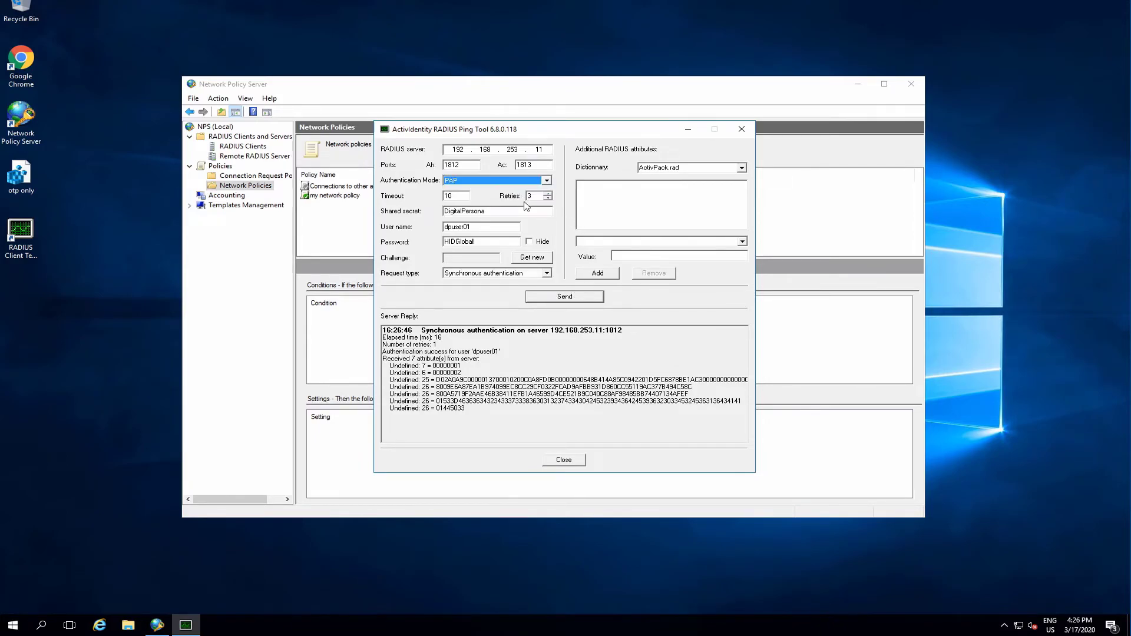
pyautogui.click(566, 298)
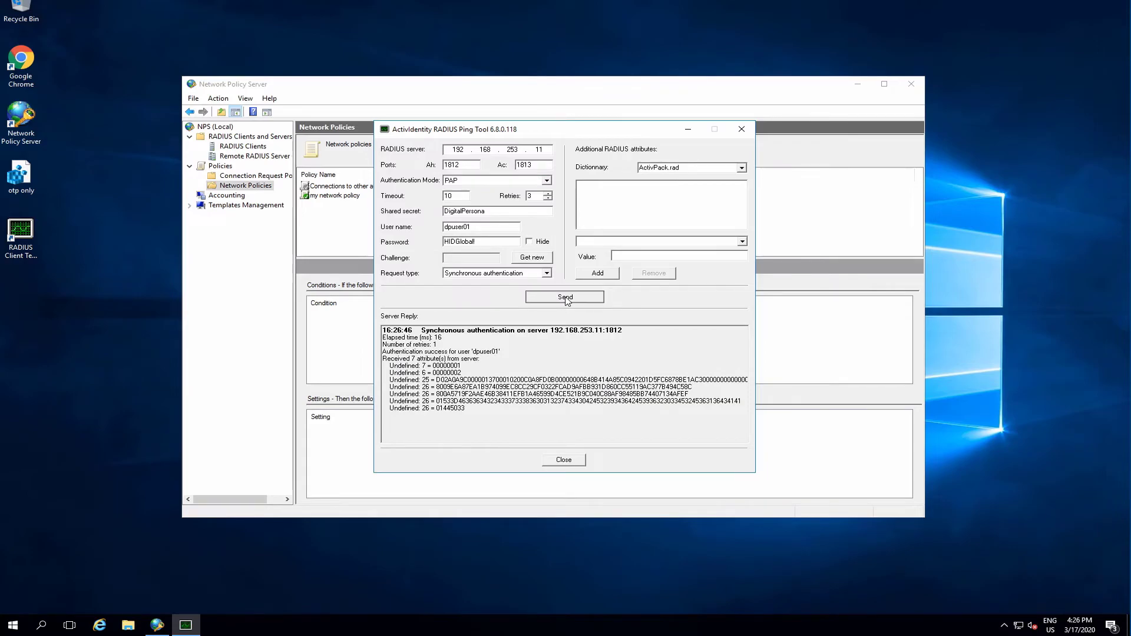
pyautogui.moveTo(383, 350); pyautogui.dragTo(506, 353)
pyautogui.click(525, 353)
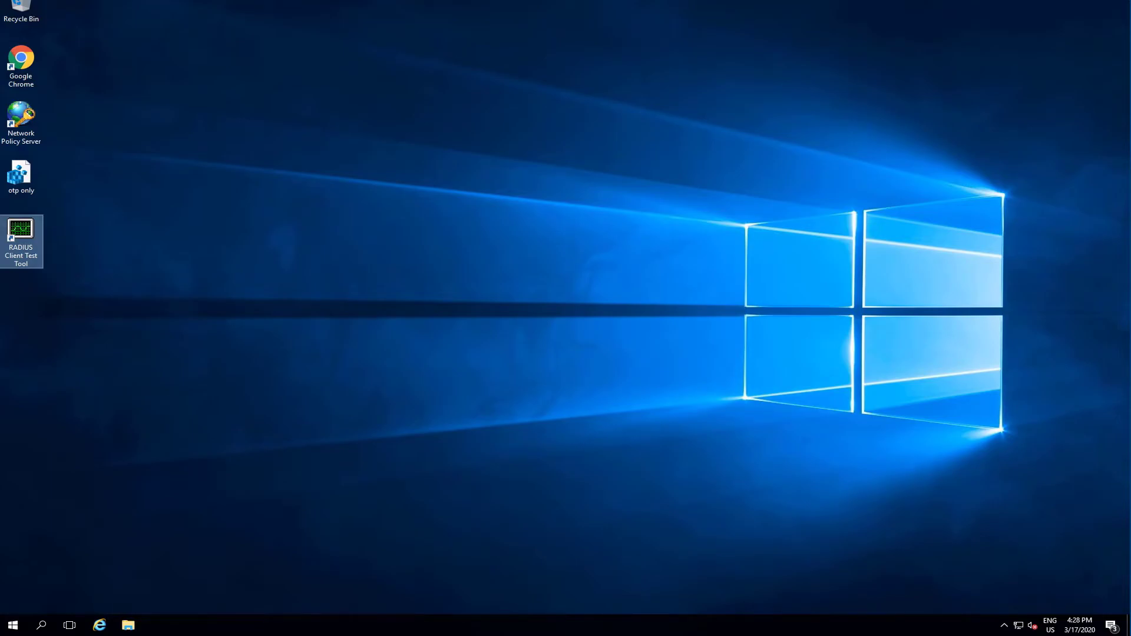
# Browse to the Temp folder on Local Disk (C:) in File Explorer and launch the DigitalPersona AD NPS Plugin installer.
pyautogui.click(132, 626)
pyautogui.click(280, 266)
pyautogui.doubleClick(383, 287)
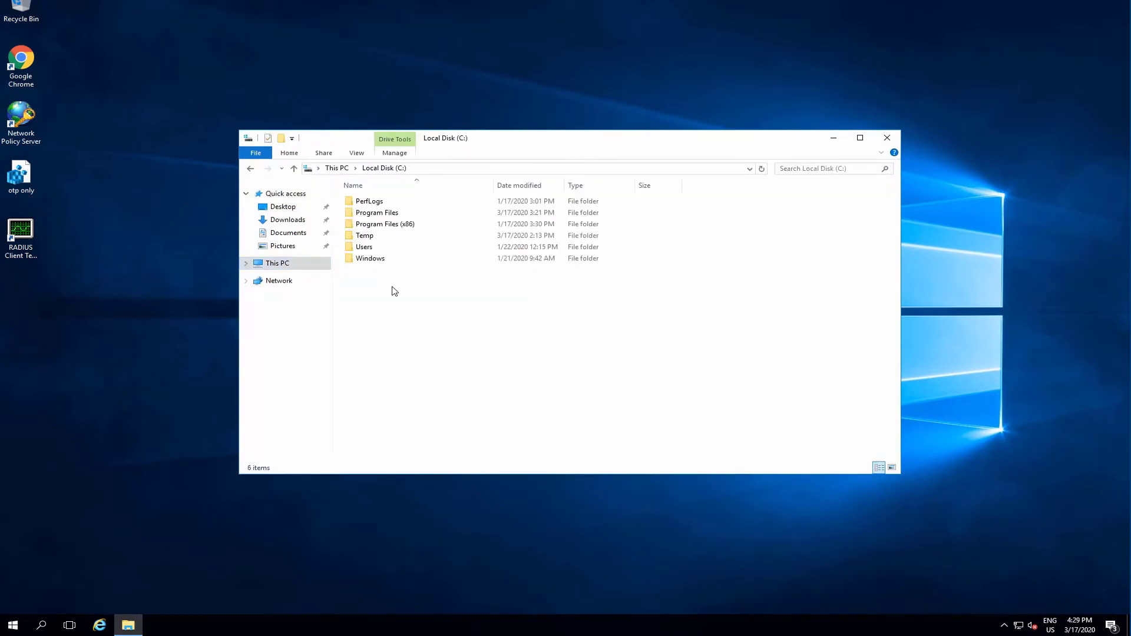
pyautogui.doubleClick(377, 240)
pyautogui.doubleClick(437, 204)
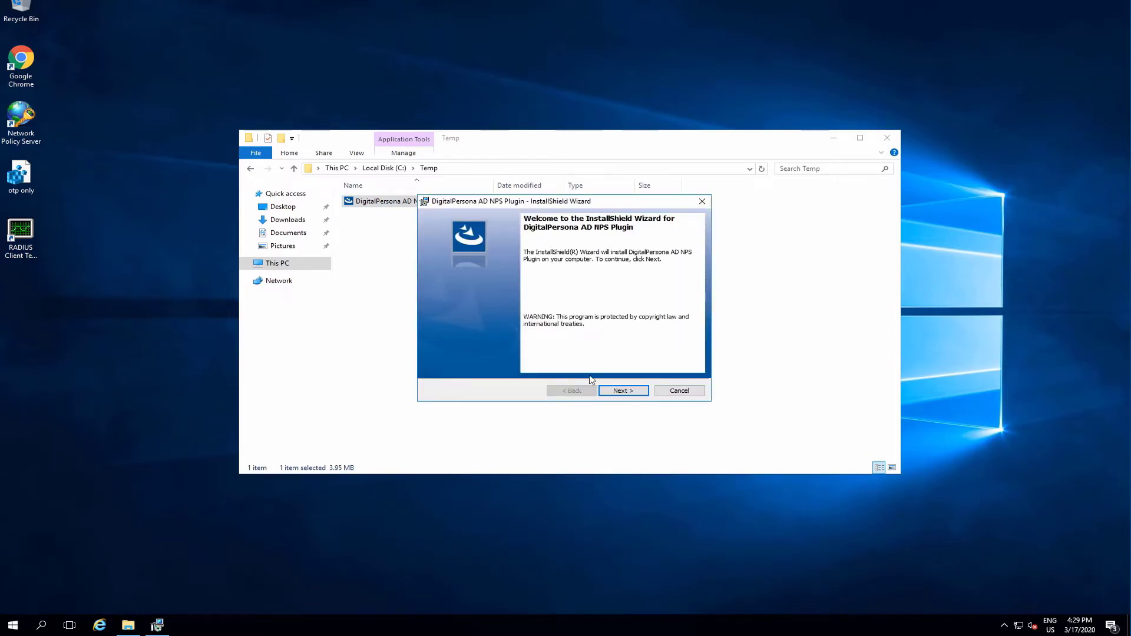
# Install the DigitalPersona AD NPS Plugin with the default destination folder, finish the wizard, and accept the system restart.
pyautogui.click(635, 392)
pyautogui.click(512, 353)
pyautogui.click(630, 393)
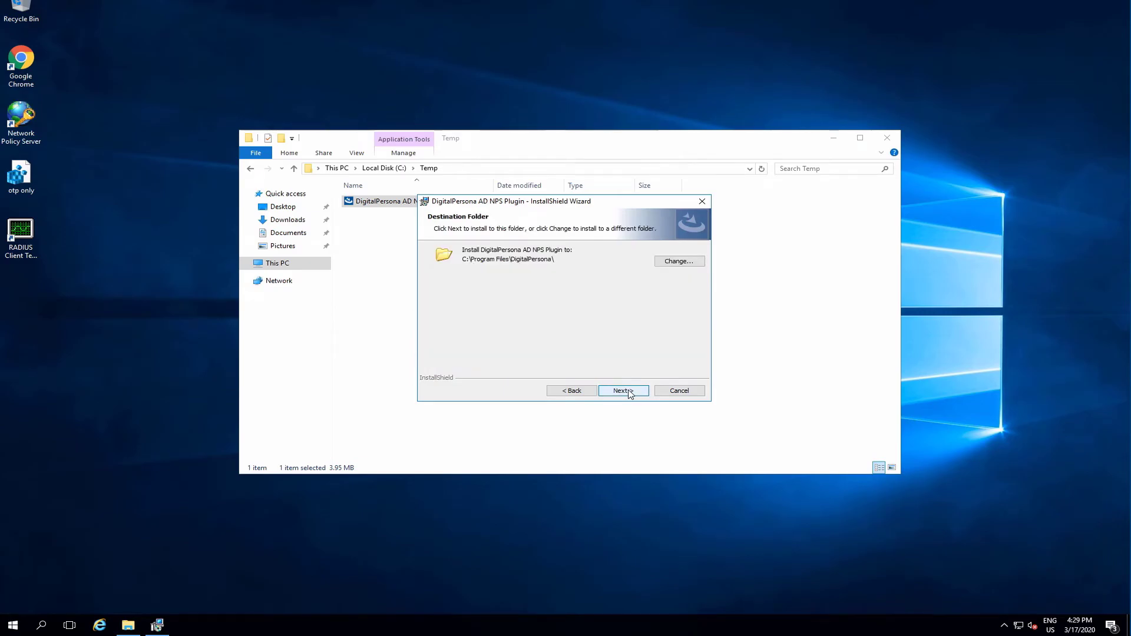
pyautogui.click(630, 393)
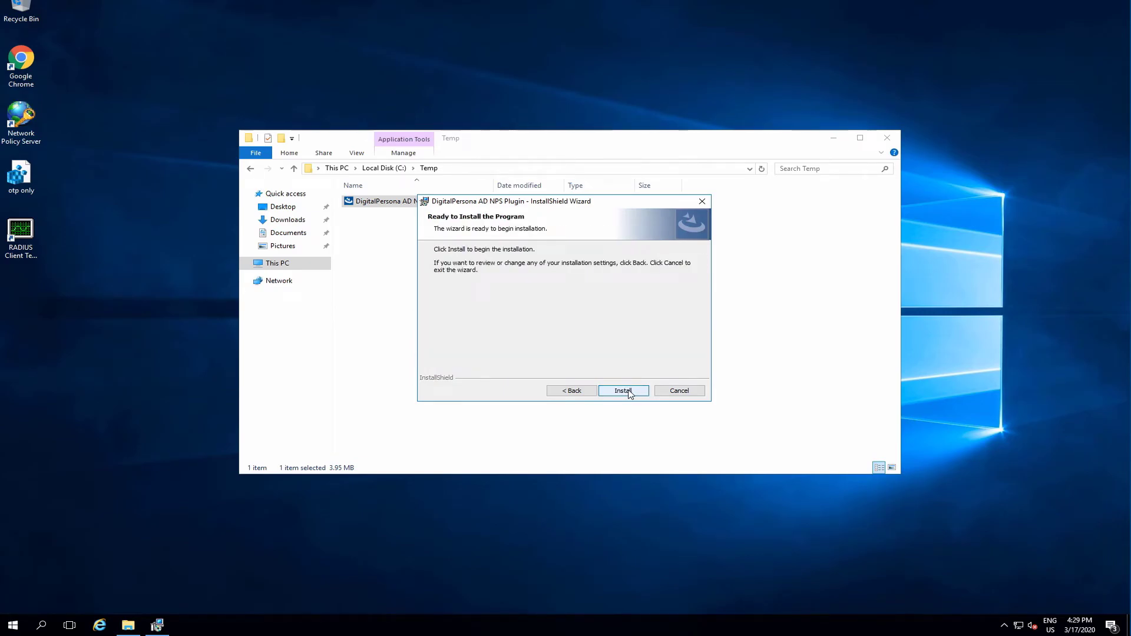
pyautogui.click(624, 391)
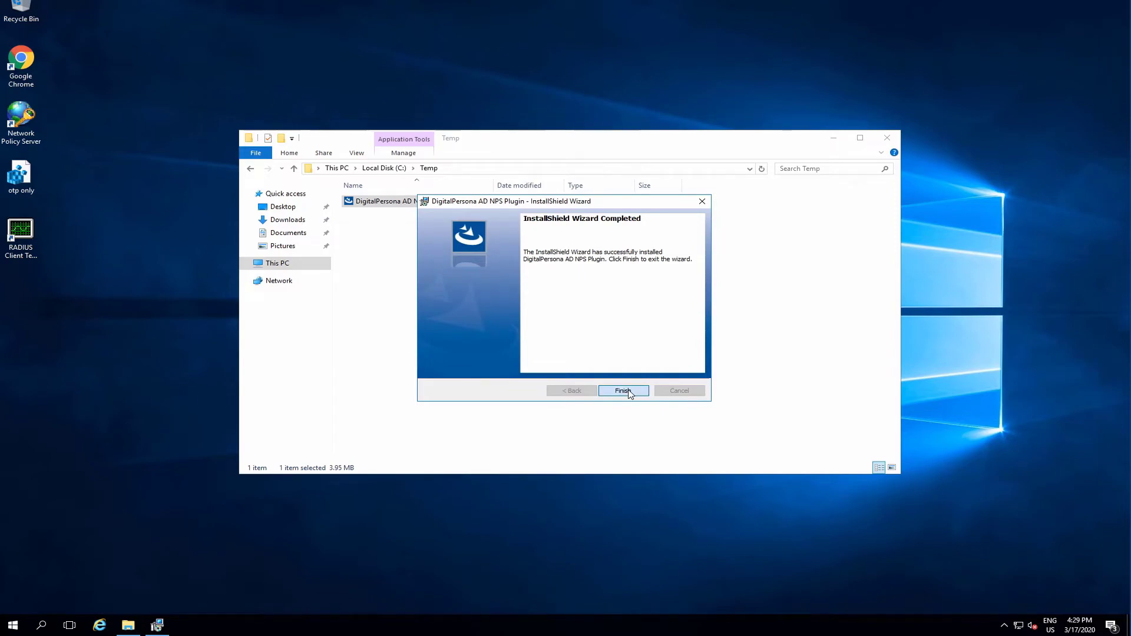
pyautogui.click(629, 391)
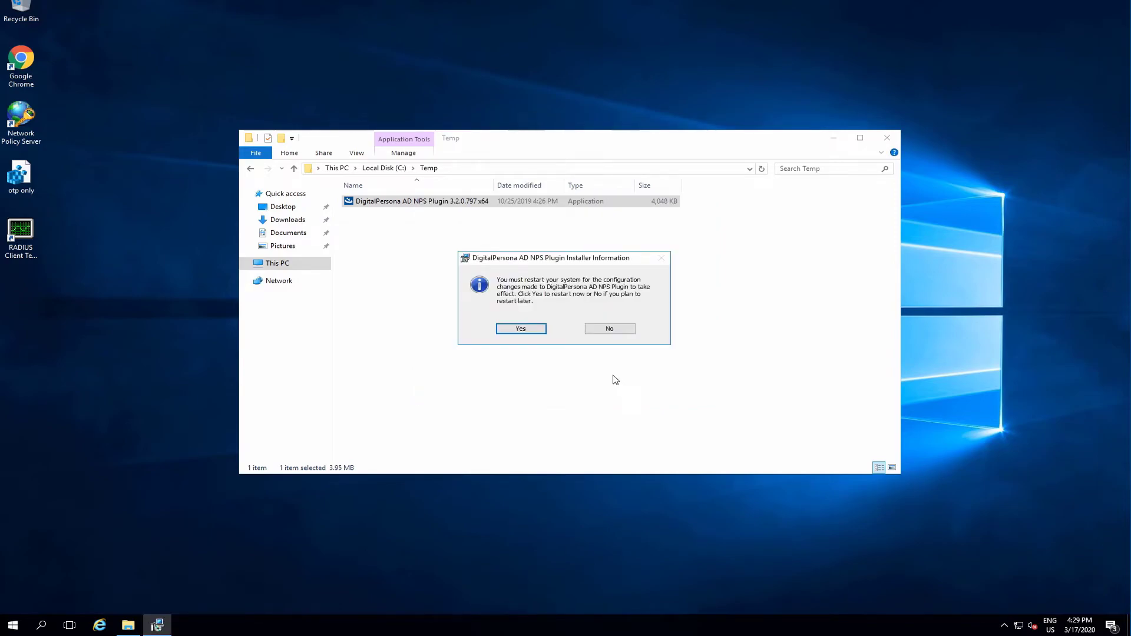
pyautogui.click(533, 333)
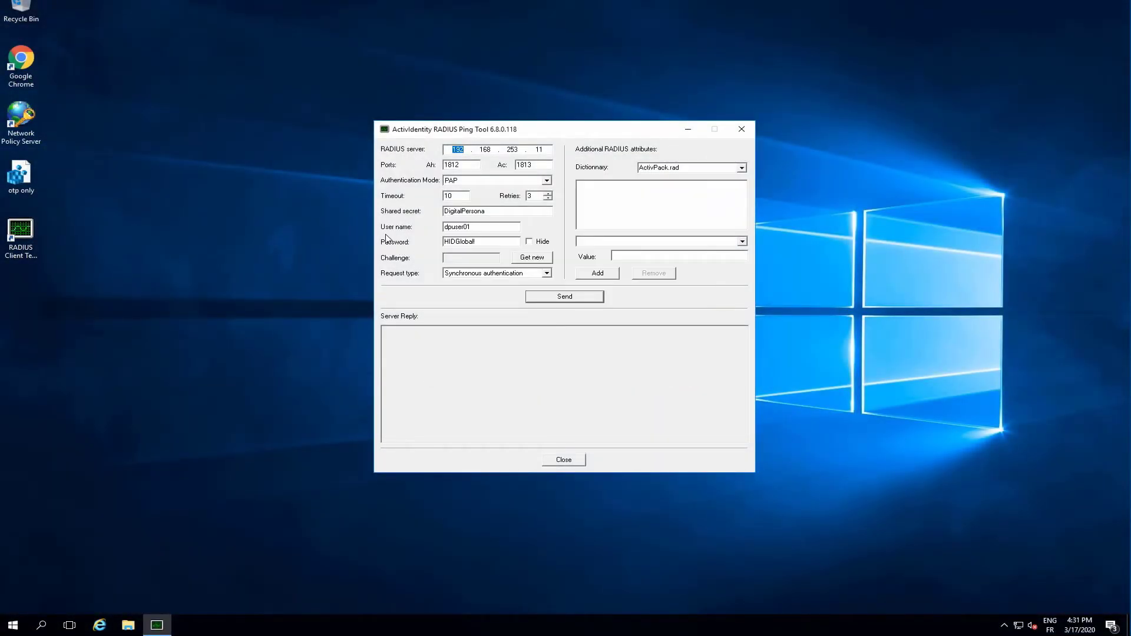
# Send the PAP authentication request again from the test tool and highlight the server reply.
pyautogui.click(562, 299)
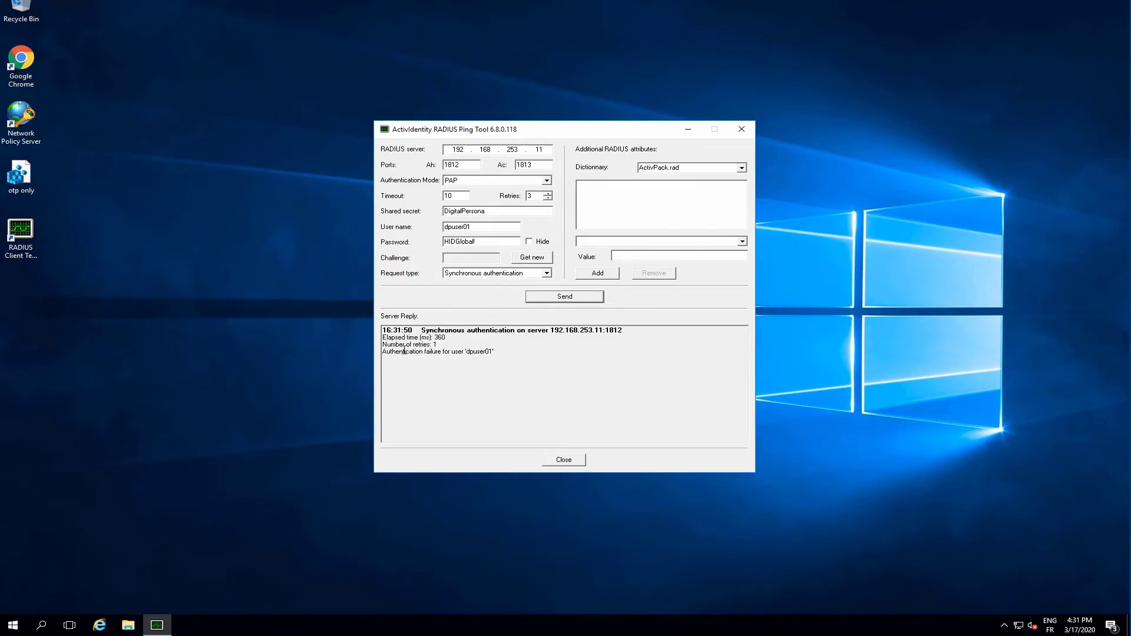
pyautogui.moveTo(384, 352); pyautogui.dragTo(494, 353)
pyautogui.click(495, 353)
# Append the one-time password to the user's password, send the authentication request, and highlight the server reply.
pyautogui.click(504, 243)
pyautogui.click(552, 297)
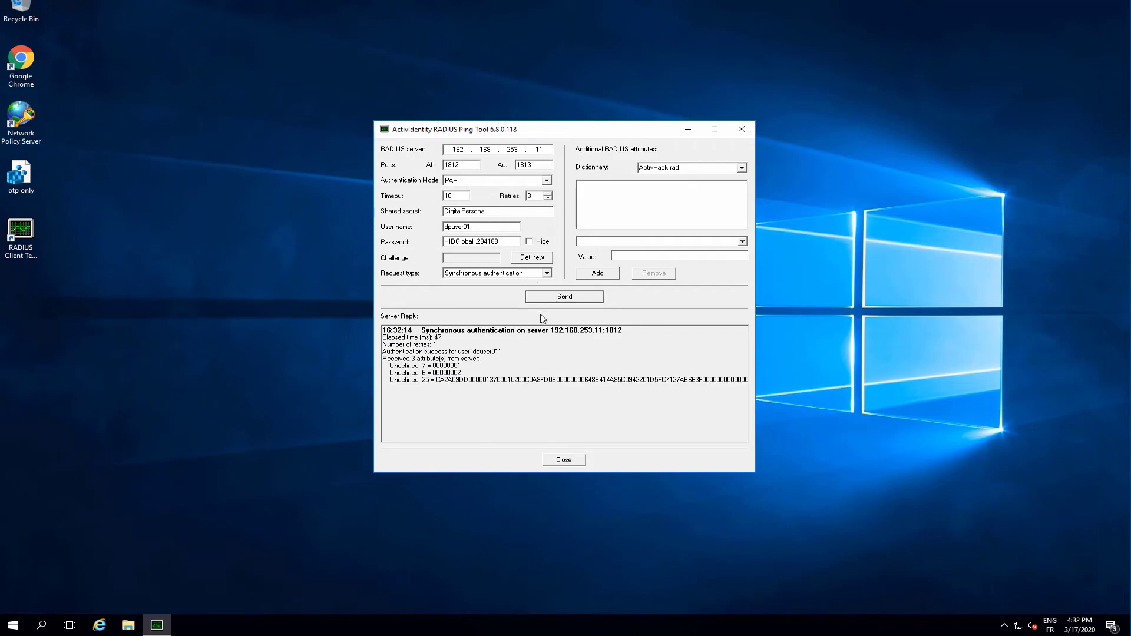
pyautogui.moveTo(383, 351); pyautogui.dragTo(497, 352)
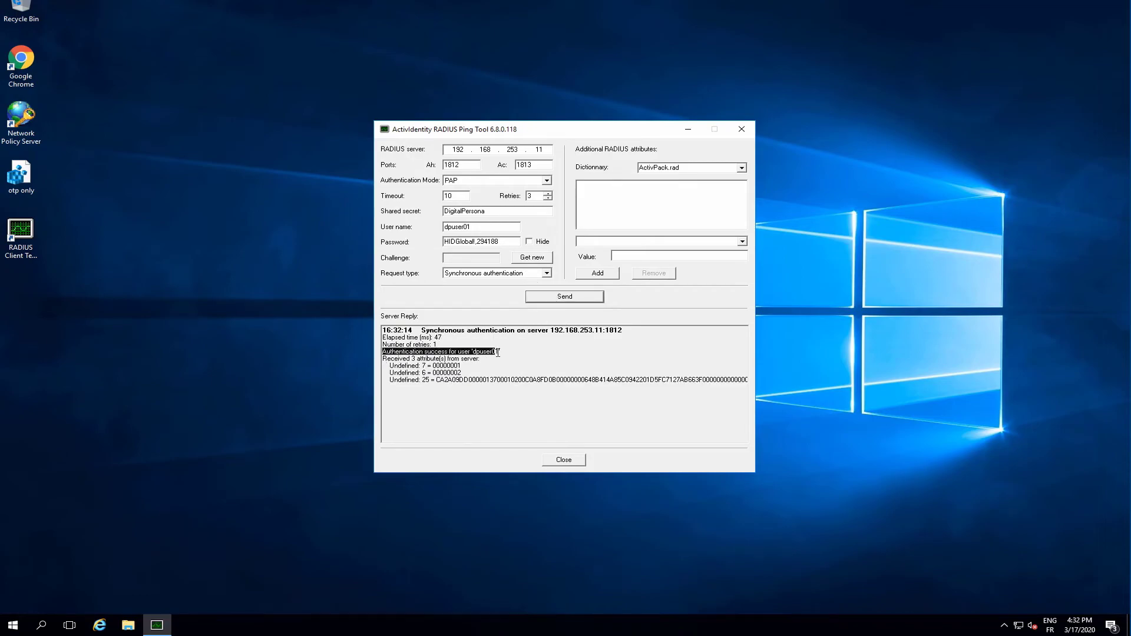
pyautogui.click(508, 352)
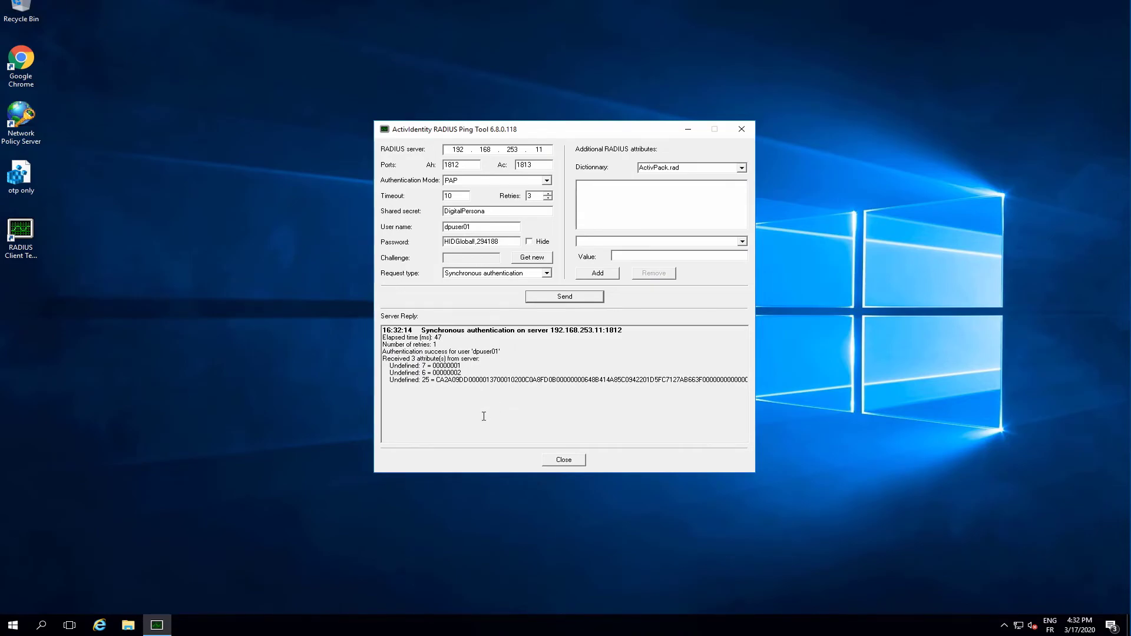
# Replace the password with only the one-time code, send the authentication request, and highlight the server reply.
pyautogui.moveTo(509, 241); pyautogui.dragTo(423, 245)
pyautogui.write('556045')
pyautogui.click(556, 298)
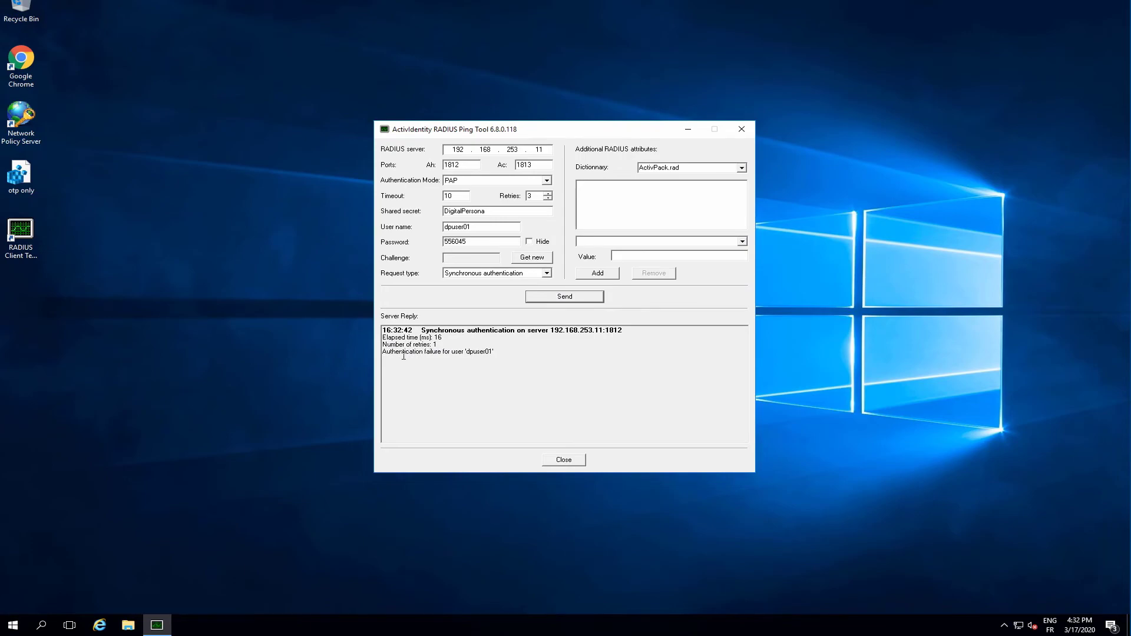
pyautogui.moveTo(382, 352); pyautogui.dragTo(497, 351)
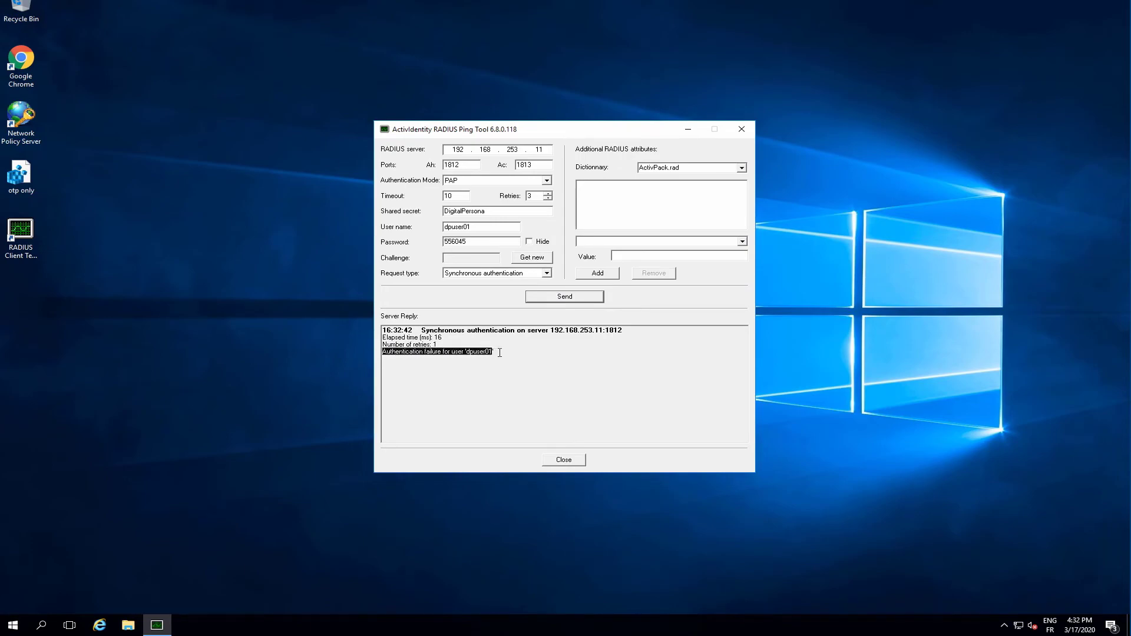
pyautogui.click(498, 356)
pyautogui.click(336, 379)
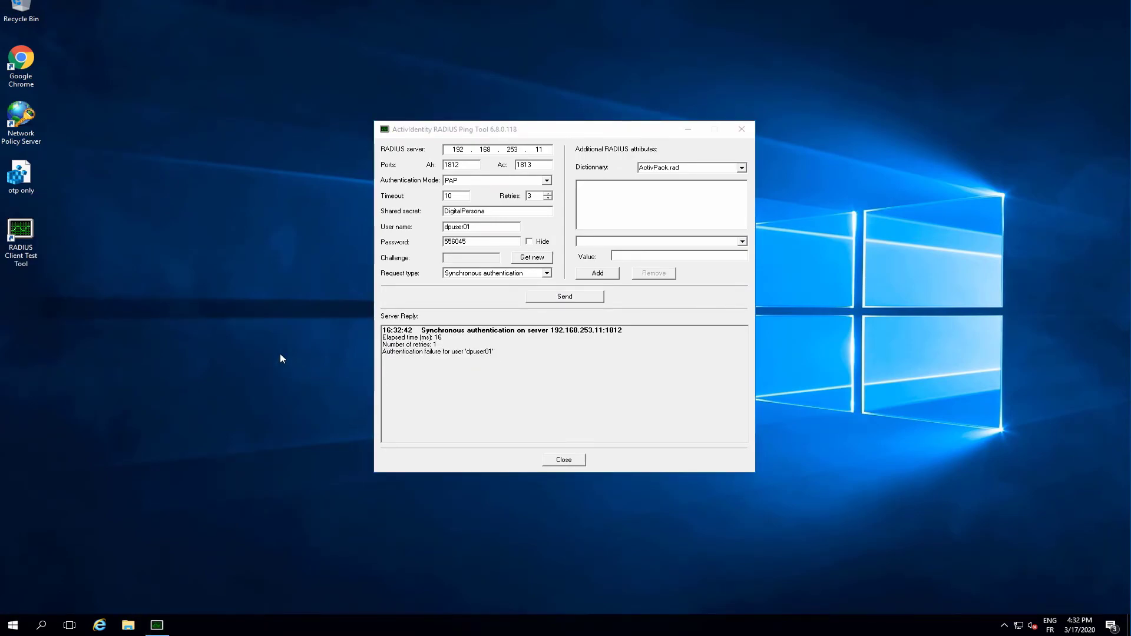
# Open the otp only registry file for editing to inspect its contents, then close the editor.
pyautogui.rightClick(18, 174)
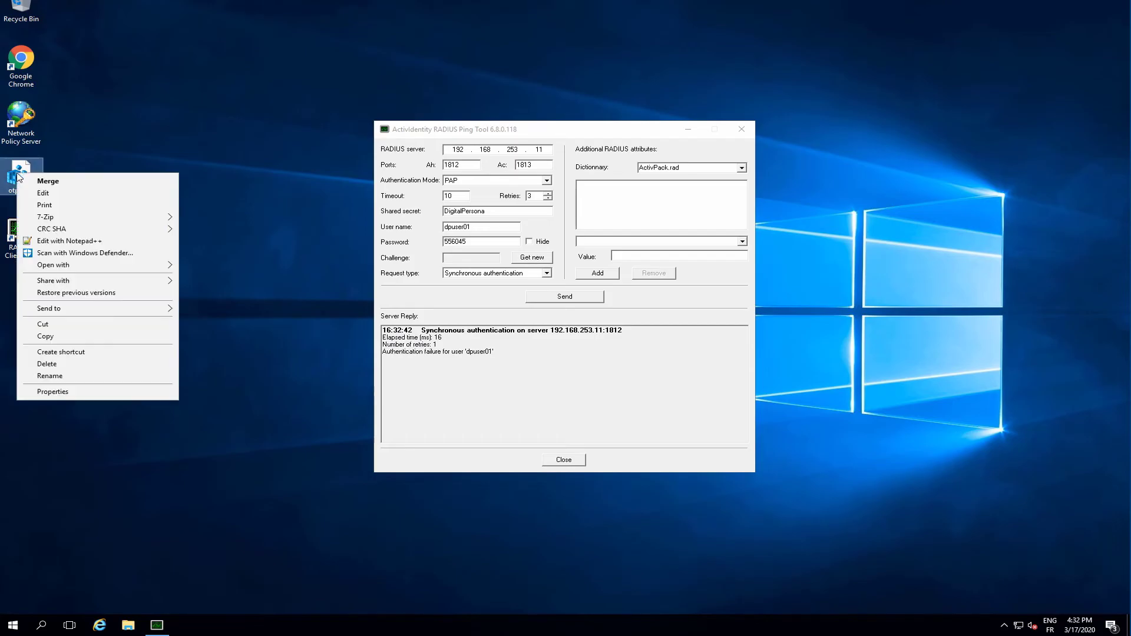
pyautogui.click(71, 199)
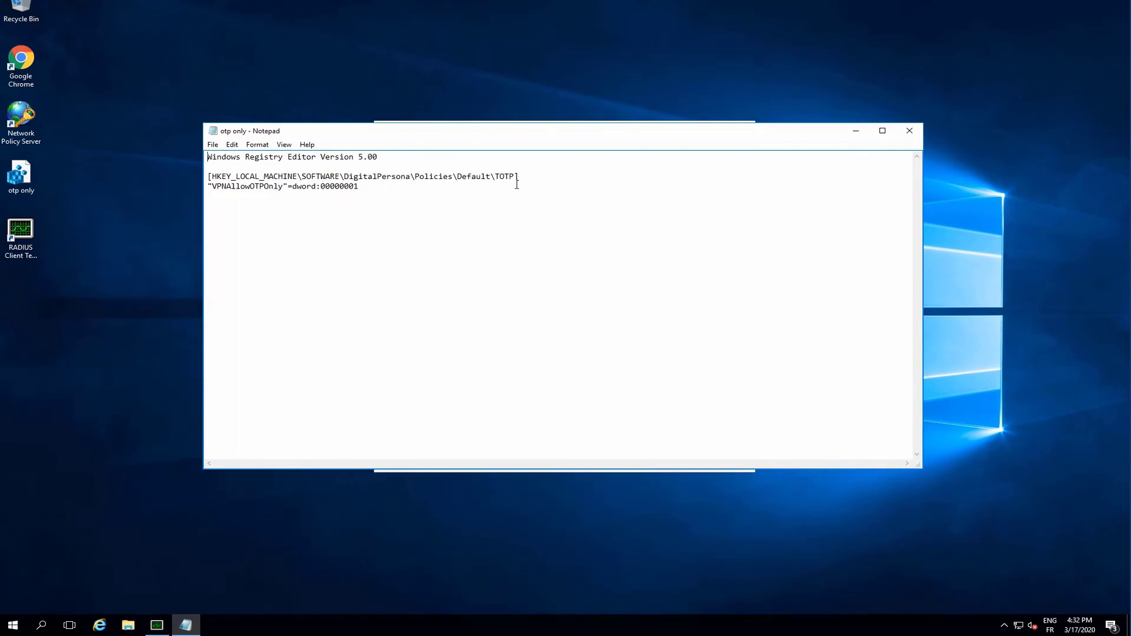
pyautogui.click(913, 135)
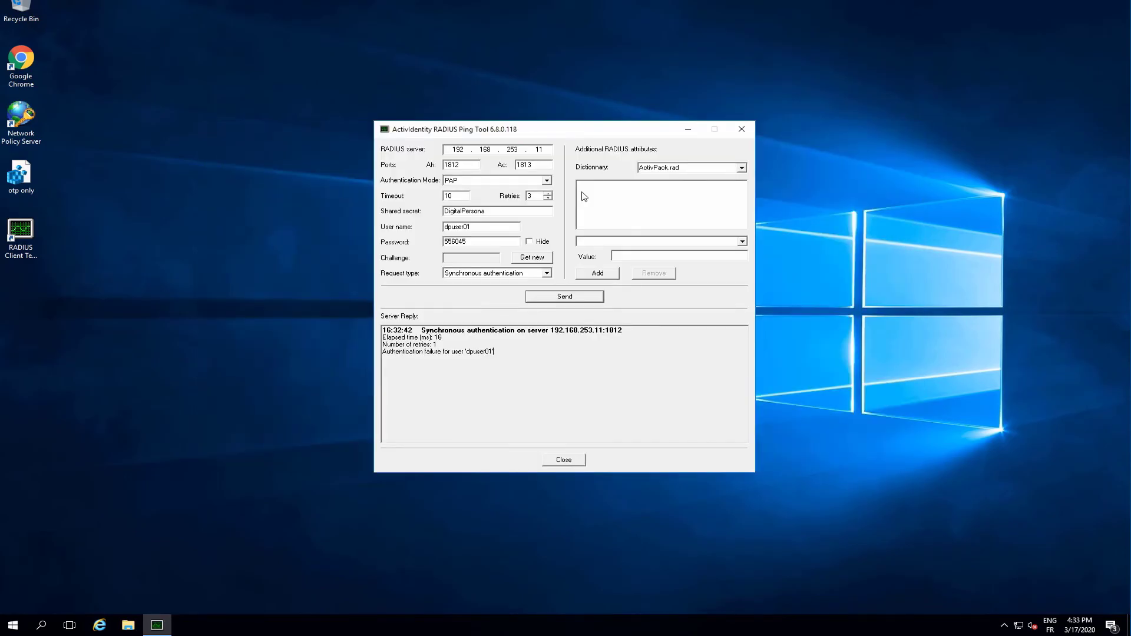
# Merge the otp only registry file into the registry, confirming the import.
pyautogui.doubleClick(28, 175)
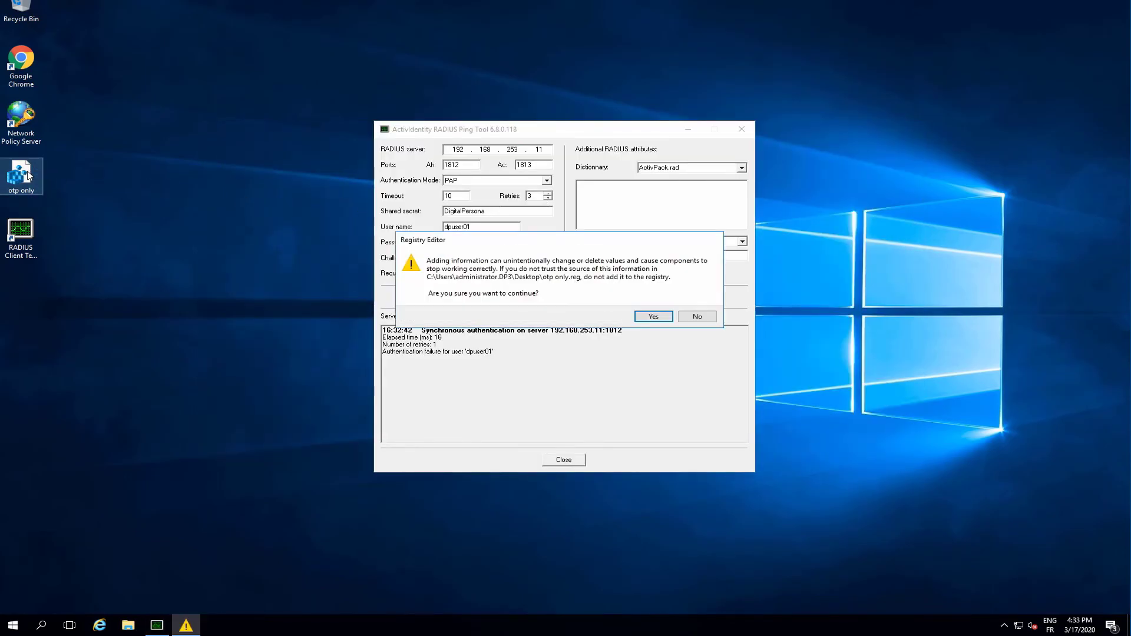
pyautogui.click(652, 317)
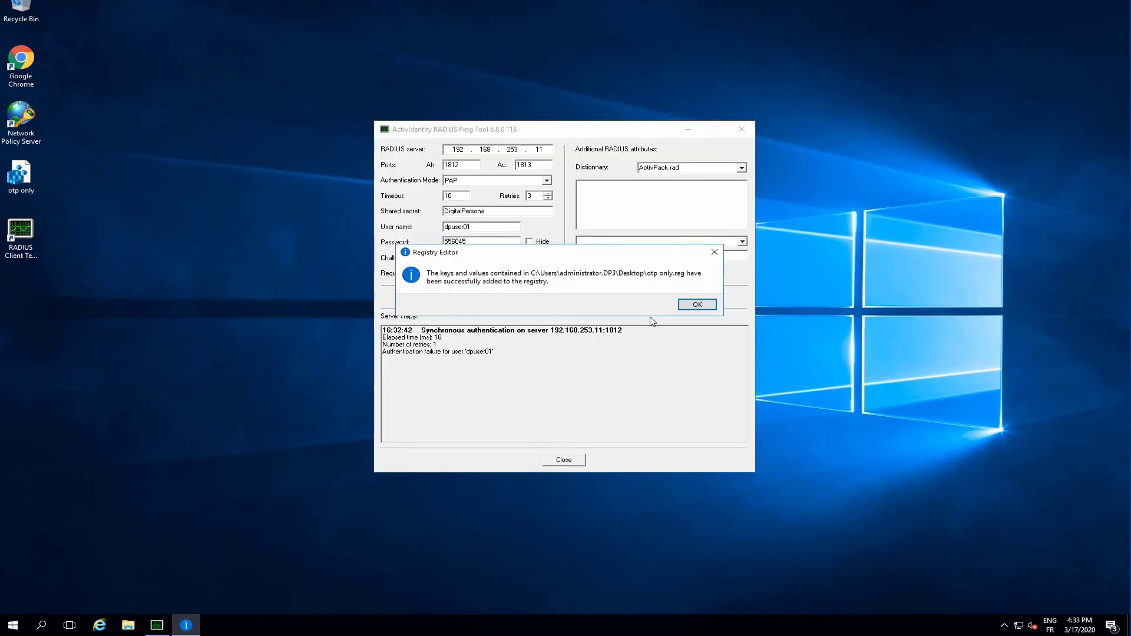
pyautogui.click(697, 304)
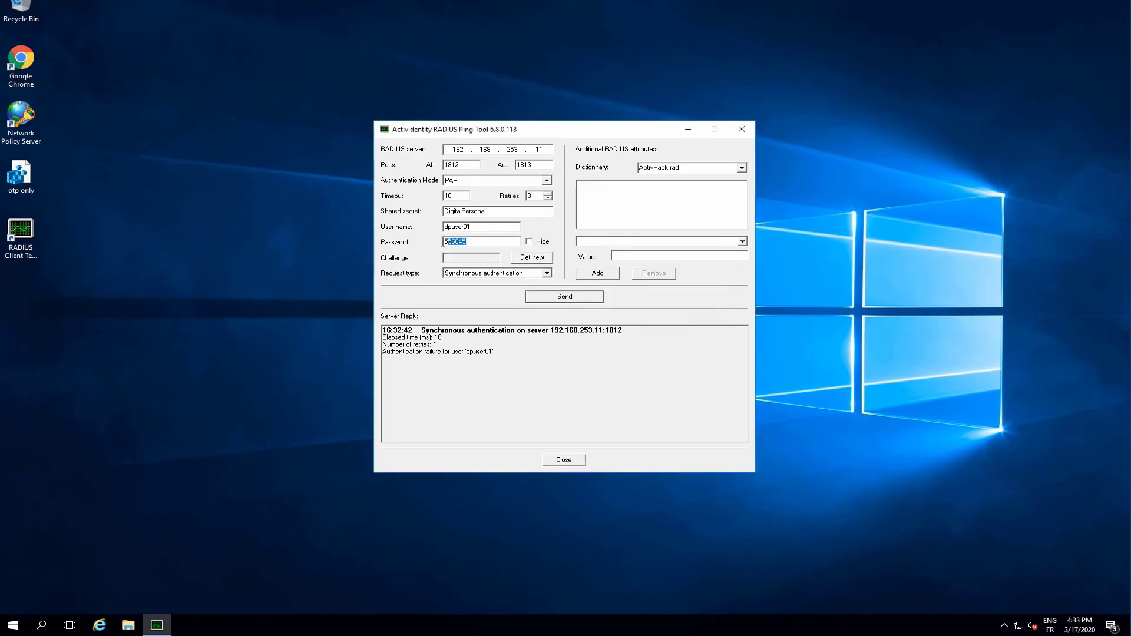
# Enter a new one-time code alone as the password, send the authentication request, and highlight the server reply.
pyautogui.write('348184')
pyautogui.click(571, 297)
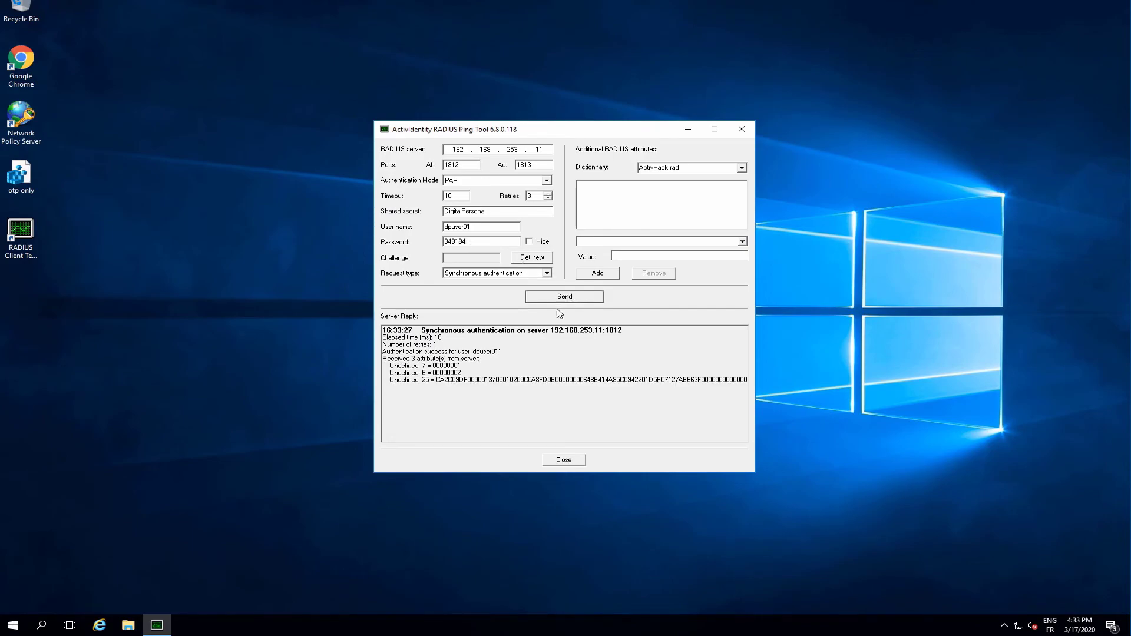
pyautogui.moveTo(383, 351); pyautogui.dragTo(513, 351)
pyautogui.click(513, 351)
# Replace the password with the user's password plus a new one-time code, send the request, and highlight the server reply.
pyautogui.moveTo(467, 241); pyautogui.dragTo(417, 245)
pyautogui.write('HIDGlobal!,926417')
pyautogui.click(565, 296)
pyautogui.moveTo(381, 353); pyautogui.dragTo(502, 354)
pyautogui.click(502, 352)
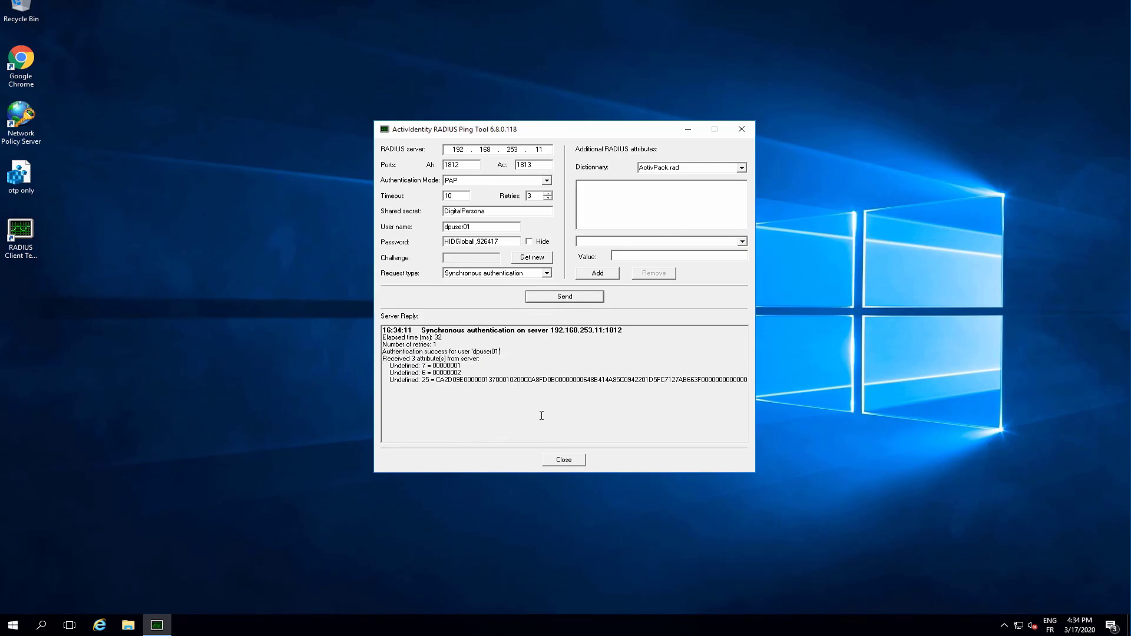